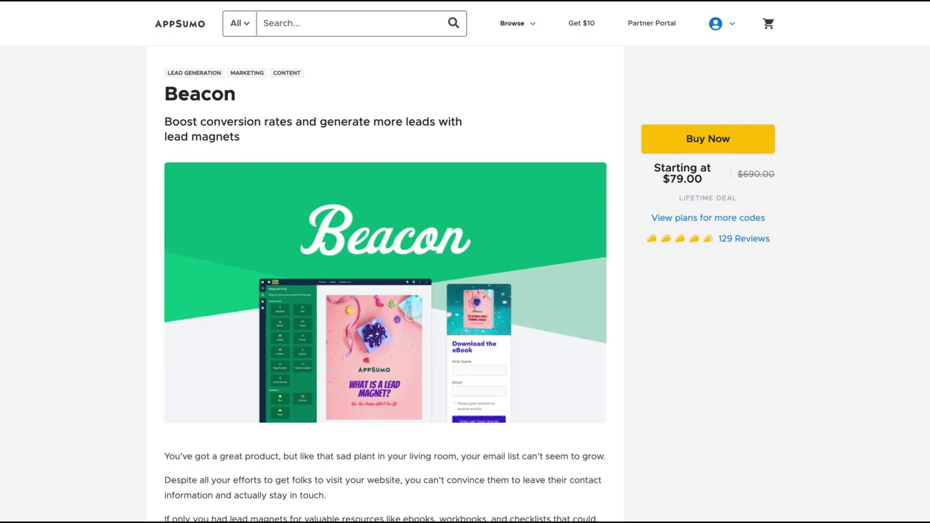
Read through the Beacon deal page on AppSumo, from the product overview down to the pricing plans.
scroll(352, 175, down, 5)
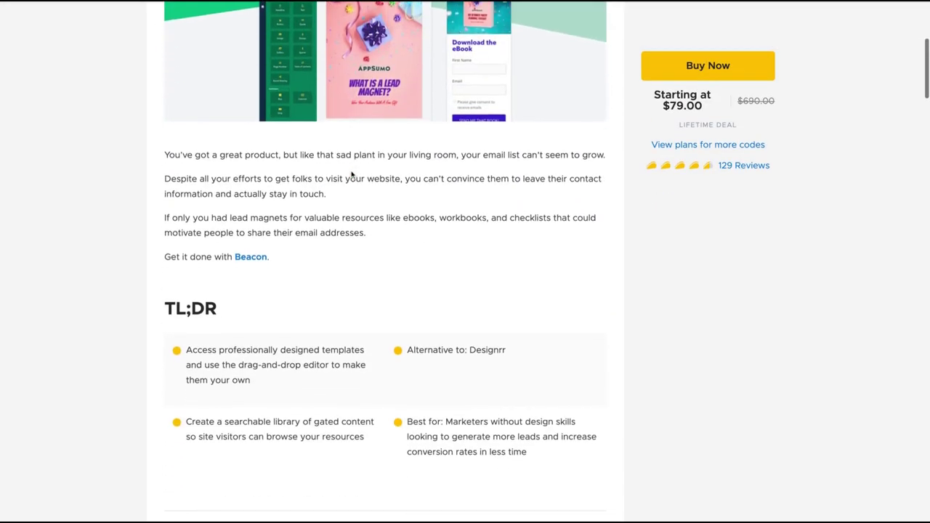
scroll(352, 175, down, 1)
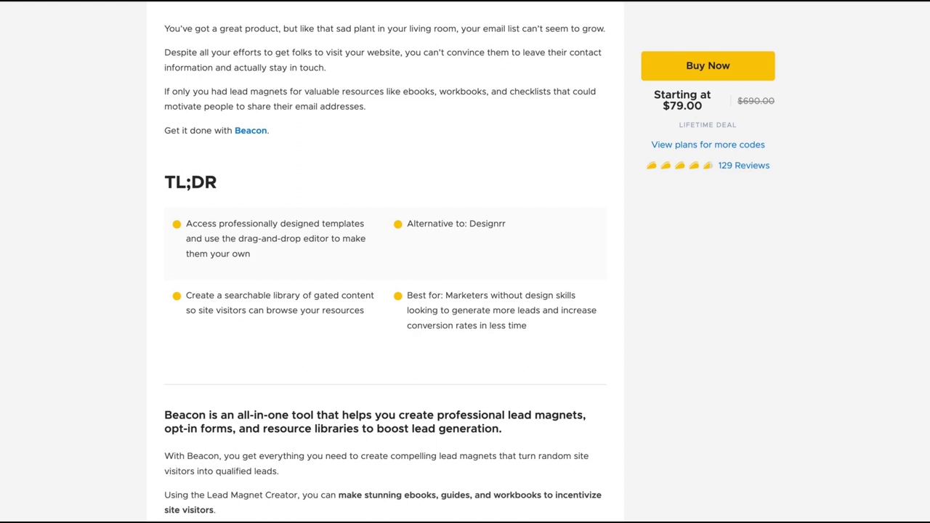
scroll(517, 264, down, 10)
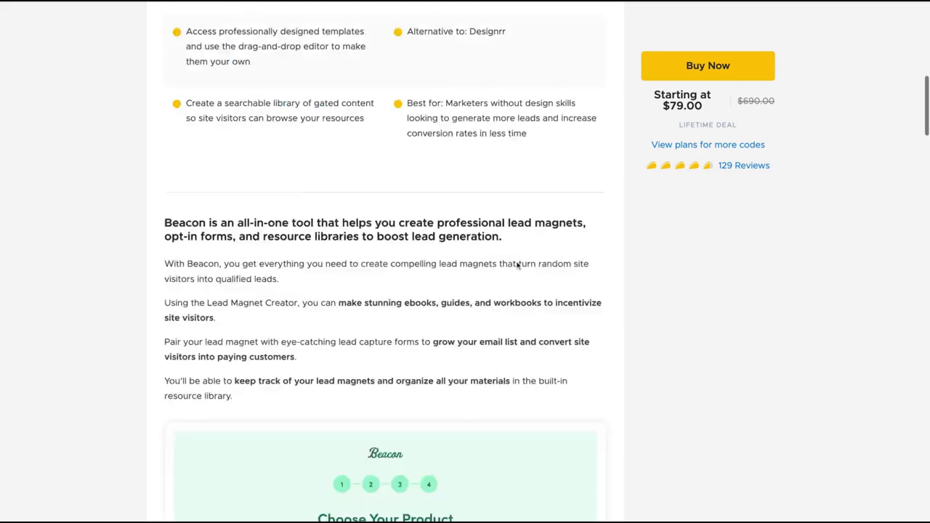
scroll(384, 261, down, 15)
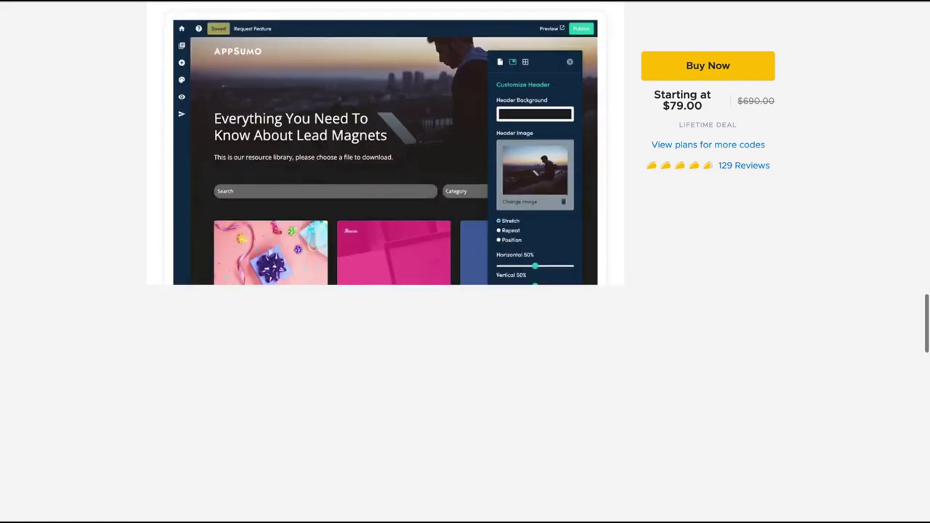
scroll(385, 261, up, 4)
scroll(385, 262, down, 8)
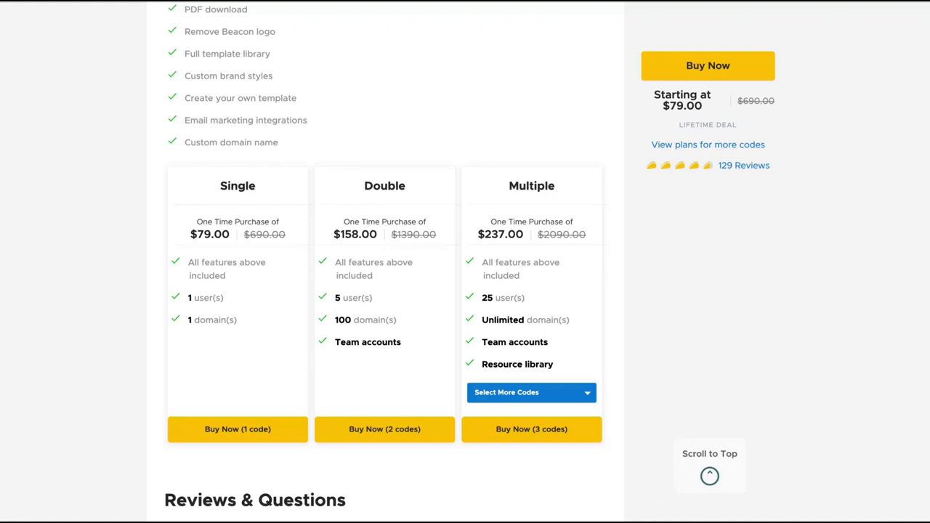
Choose 3 Codes for the Multiple plan and examine what the plan includes, such as the resource library.
click(493, 393)
click(496, 409)
drag(509, 186, 508, 501)
double_click(509, 186)
key(shift+Left)
key(shift+Left)
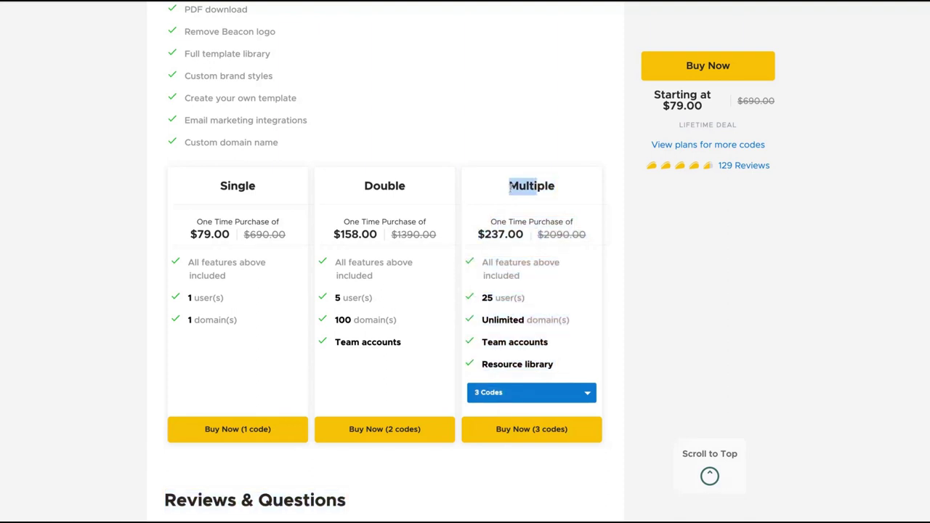
click(509, 186)
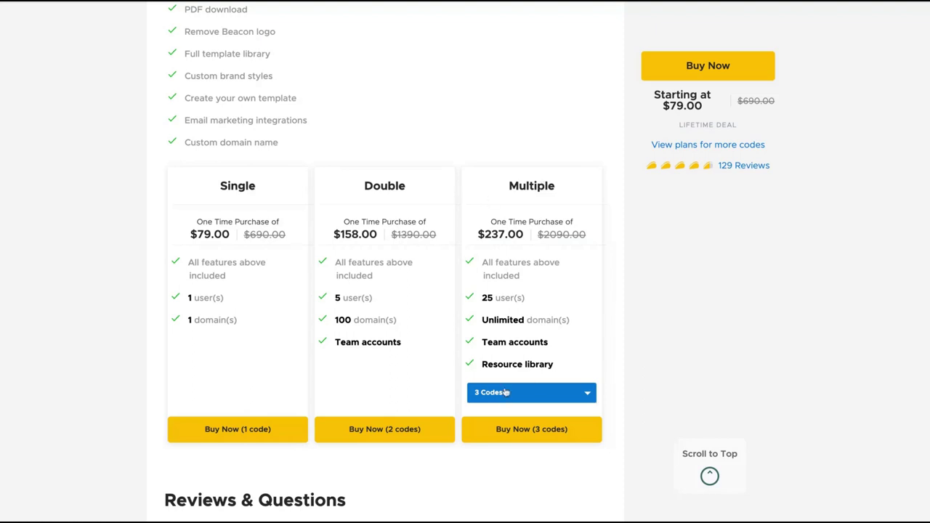
double_click(546, 365)
click(559, 368)
click(560, 368)
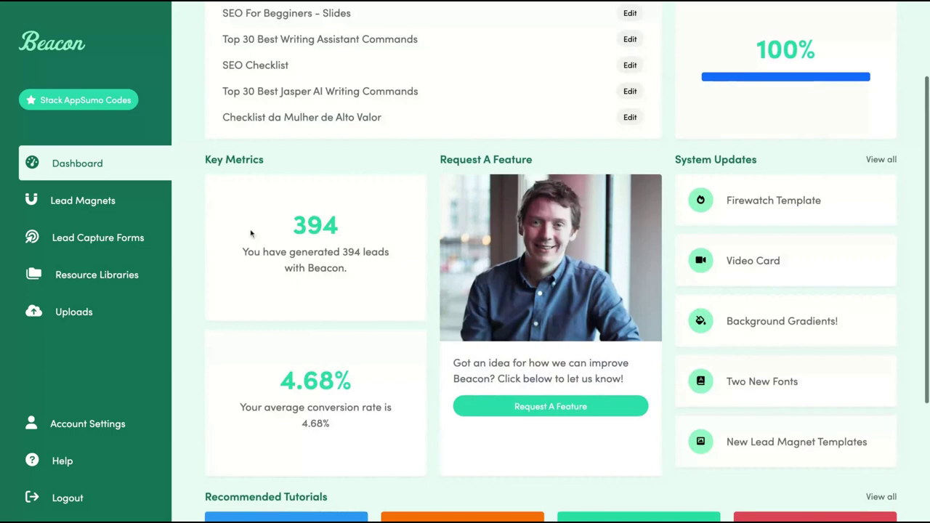
Examine the Beacon dashboard's key metrics for generated leads and average conversion rate.
scroll(251, 233, up, 3)
scroll(308, 321, down, 5)
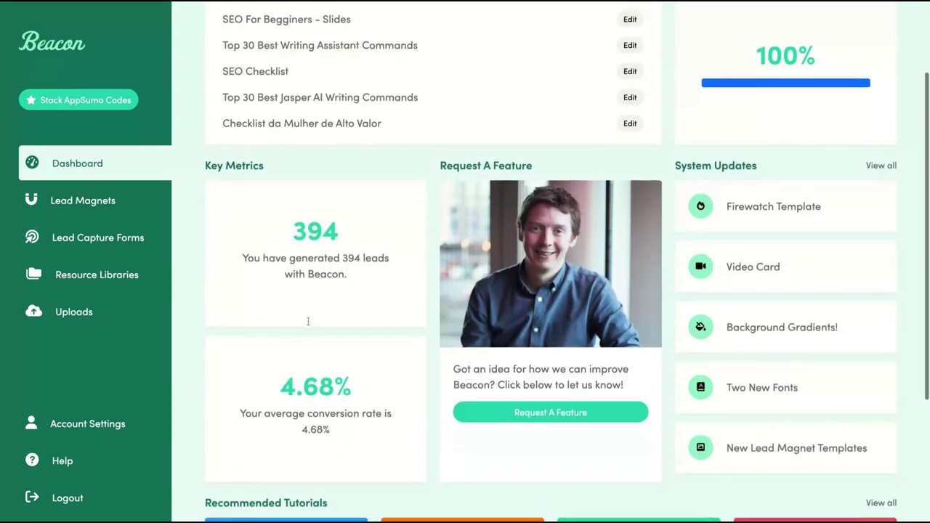
scroll(264, 235, up, 1)
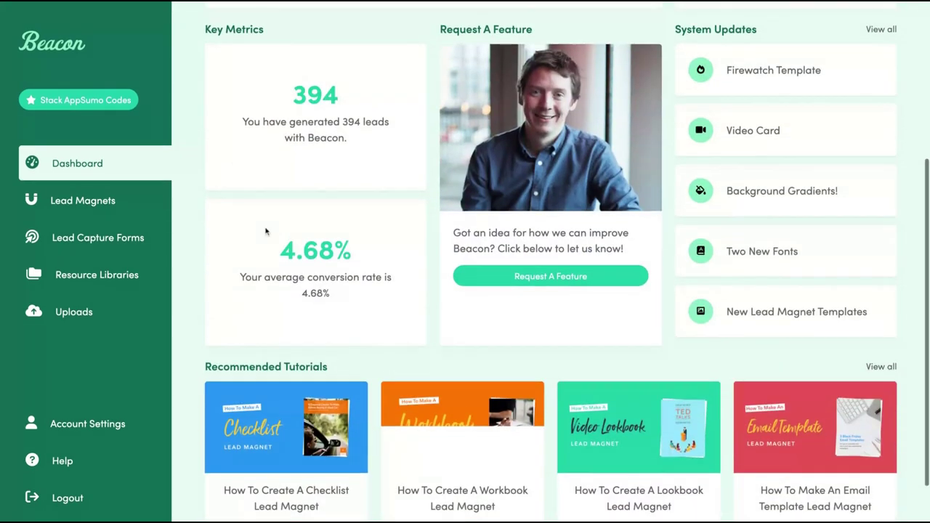
double_click(292, 107)
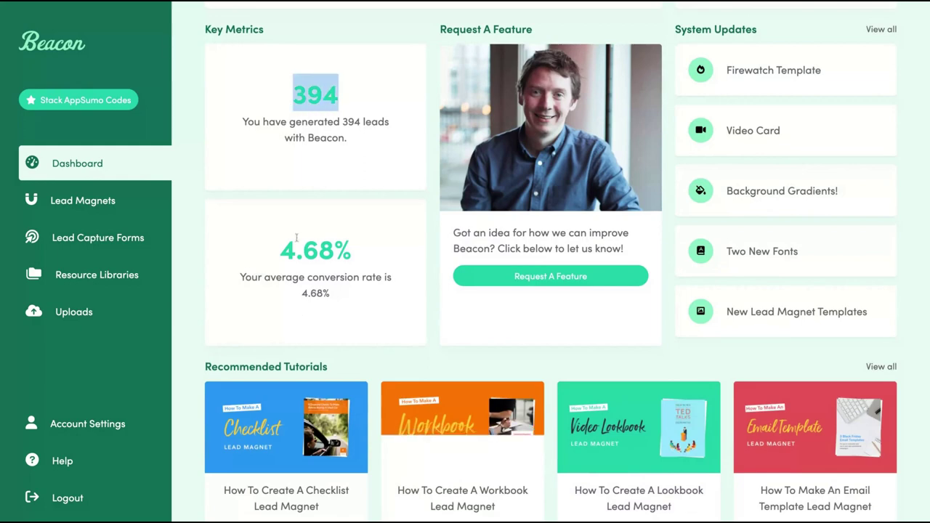
drag(247, 269, 263, 256)
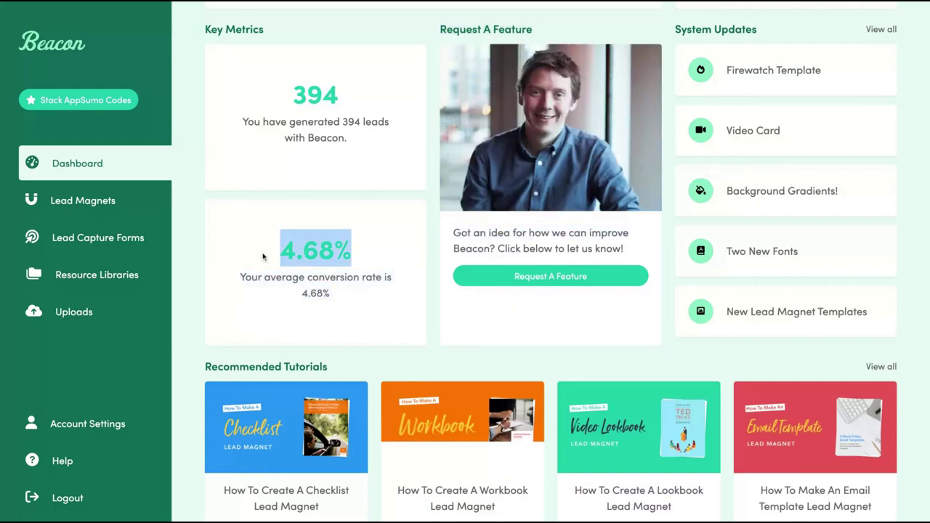
Look through the list of existing lead magnets and open the Lead Capture Forms section.
scroll(263, 257, down, 2)
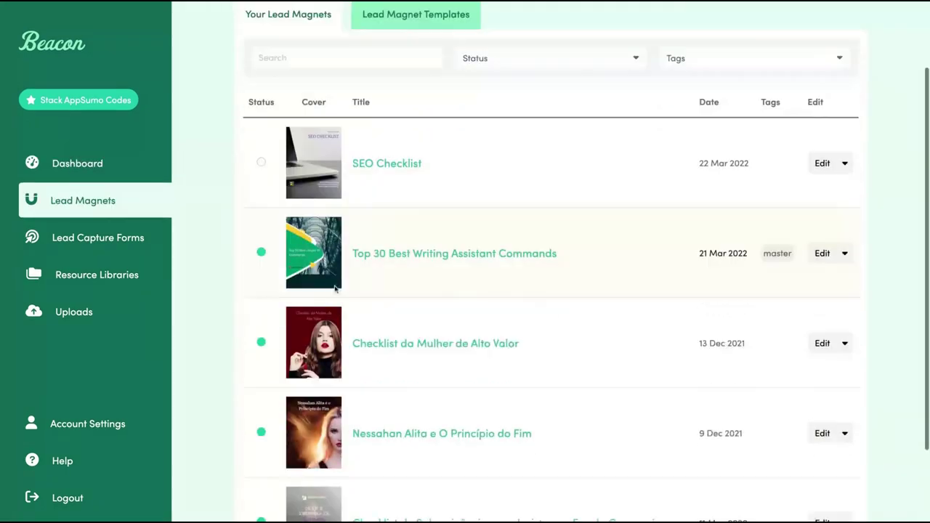
scroll(336, 289, down, 1)
scroll(335, 289, down, 2)
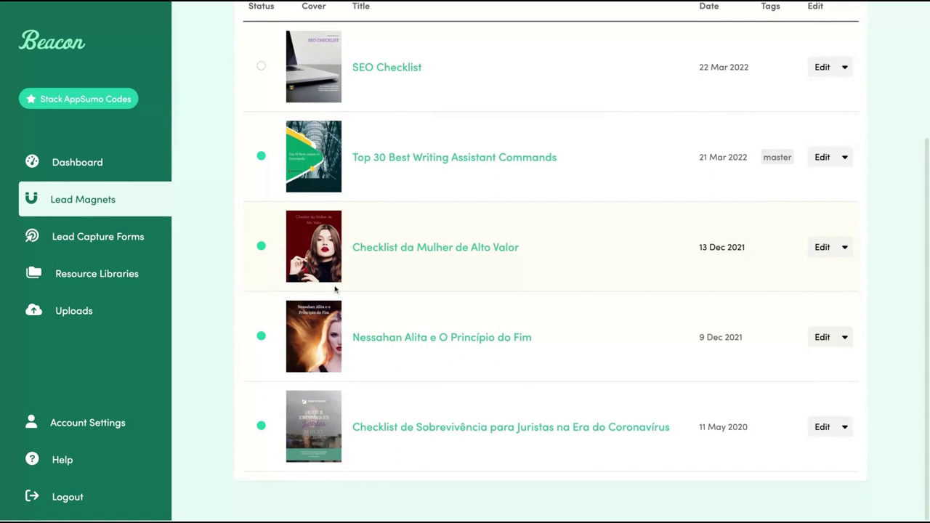
scroll(335, 289, up, 1)
scroll(336, 289, down, 1)
scroll(240, 269, up, 3)
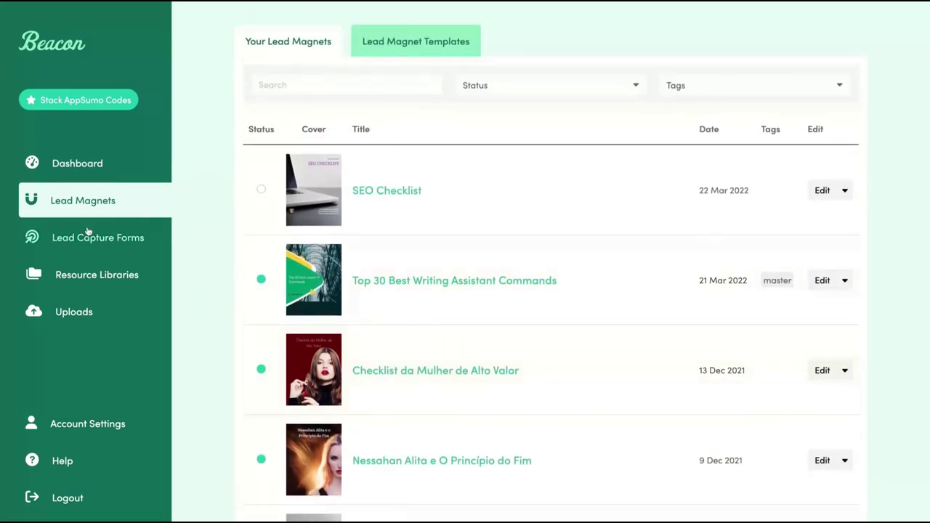
click(87, 231)
scroll(83, 273, down, 1)
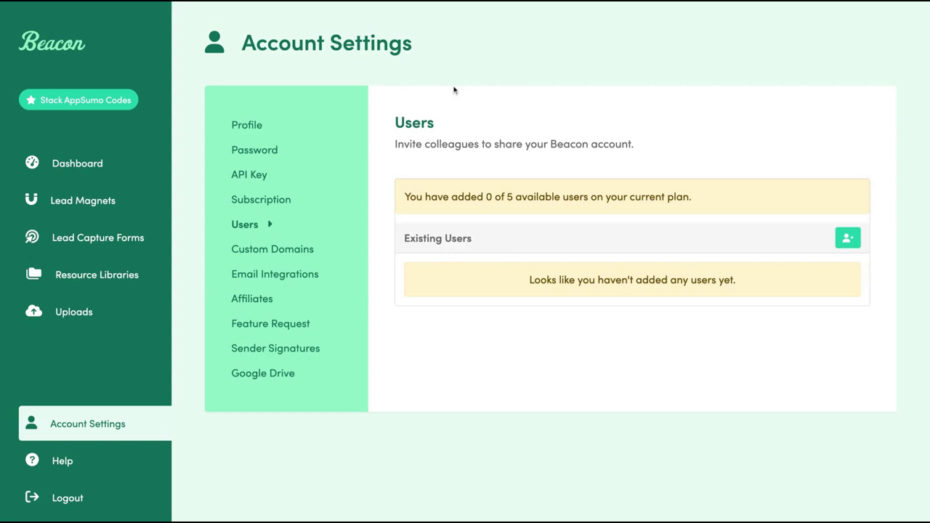
Inspect the form for adding a new user in the account settings, and close it without adding anyone.
click(846, 236)
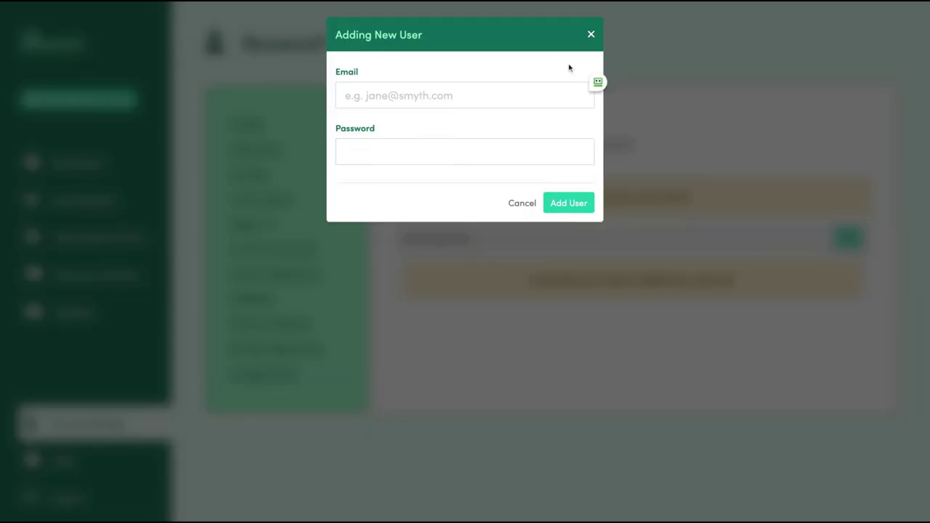
click(591, 35)
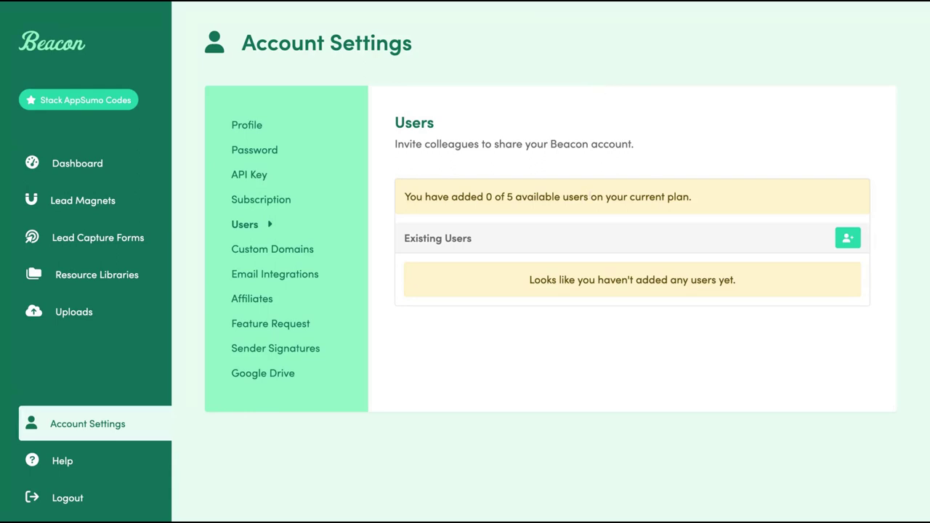
Review the account's existing custom domains and inspect the new custom domain form without adding one.
click(290, 251)
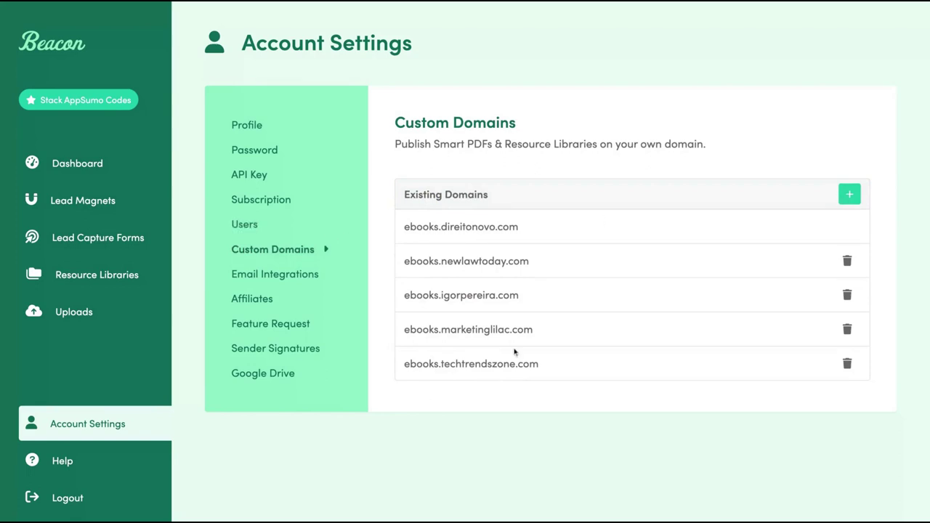
drag(569, 369, 416, 227)
click(581, 257)
click(848, 195)
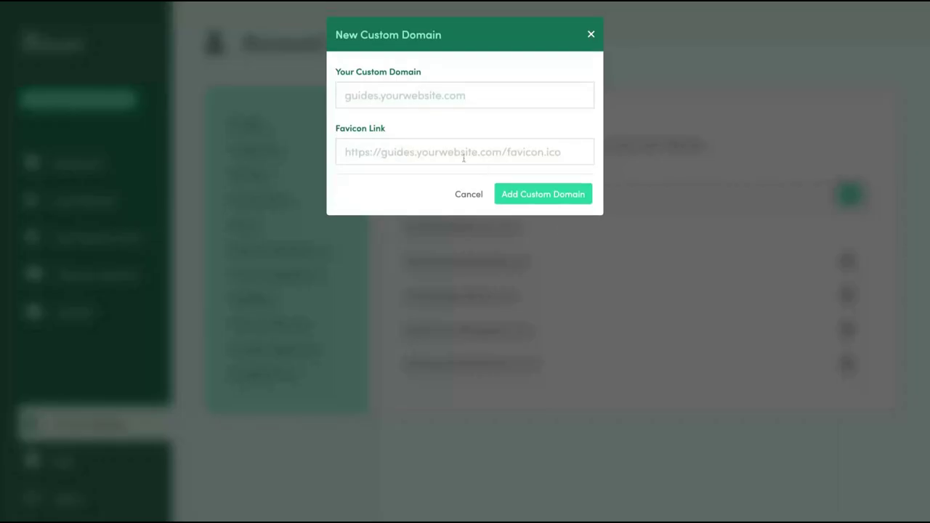
click(356, 154)
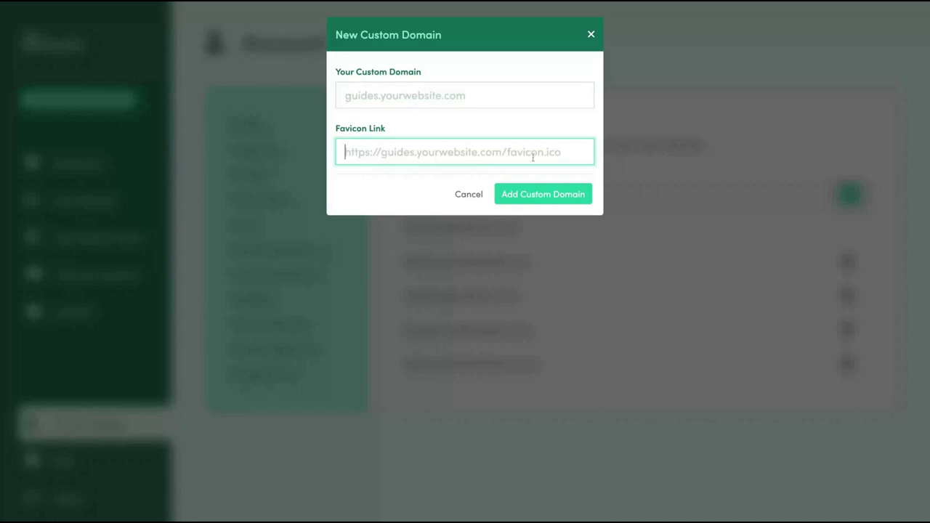
click(590, 37)
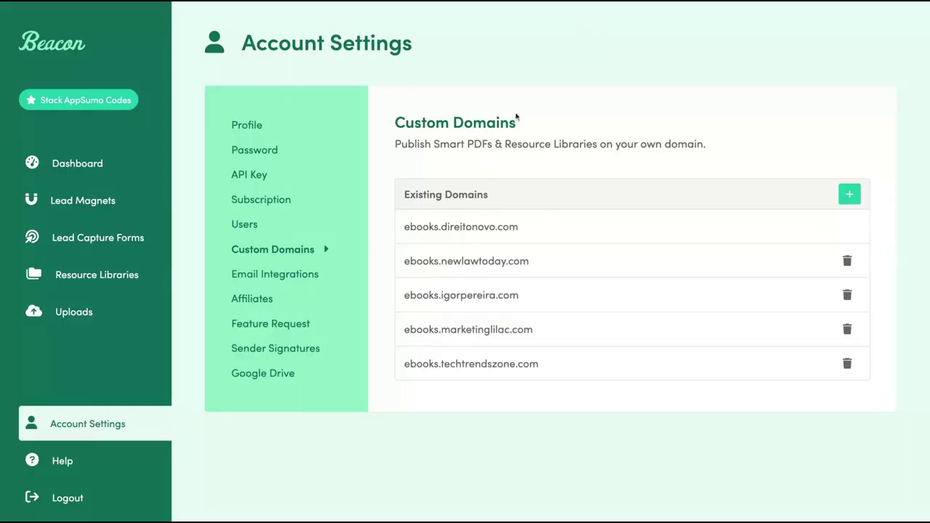
Review the email integrations and the providers offered for a new integration, without adding one.
click(301, 279)
click(848, 192)
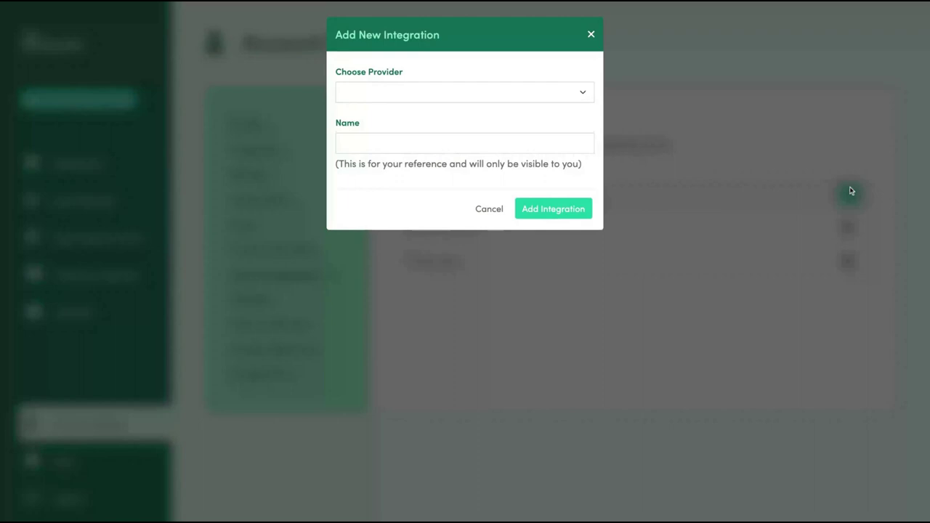
click(571, 92)
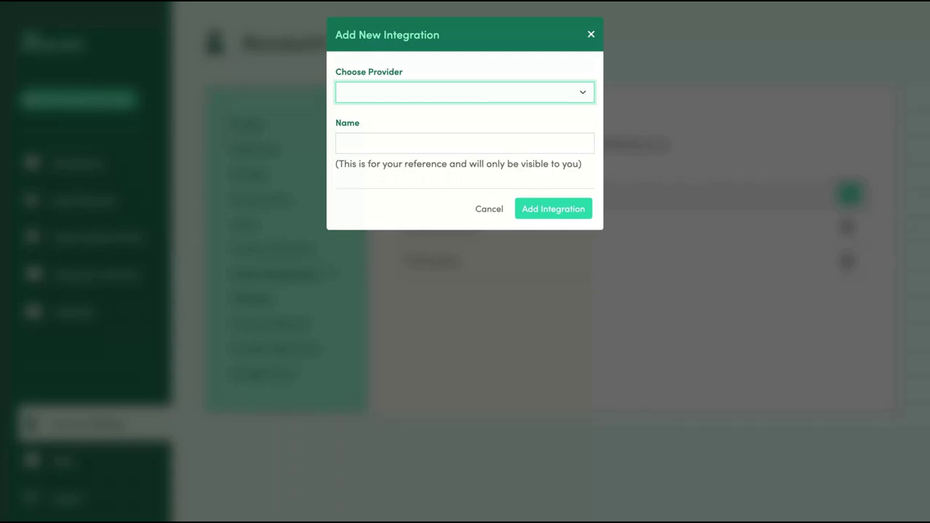
click(591, 34)
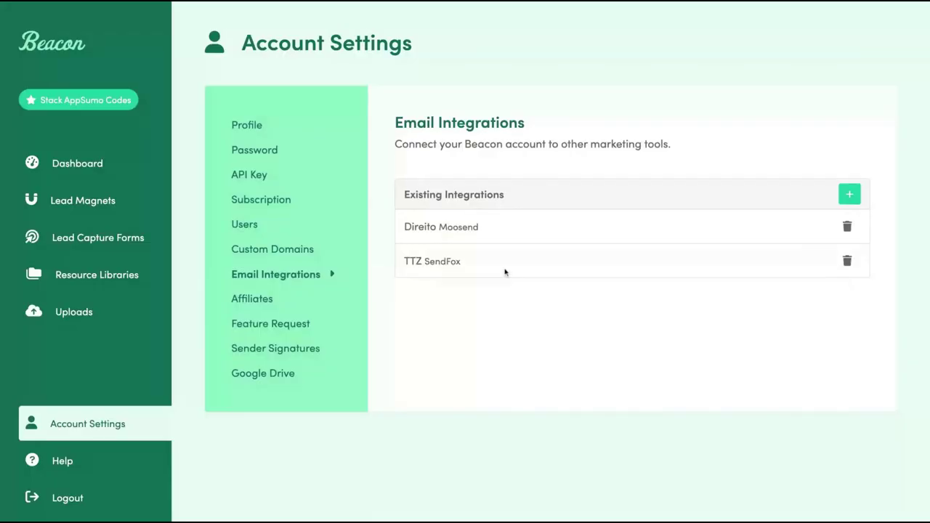
Review the sender signatures and inspect the form for adding a new signature, without adding one.
click(275, 347)
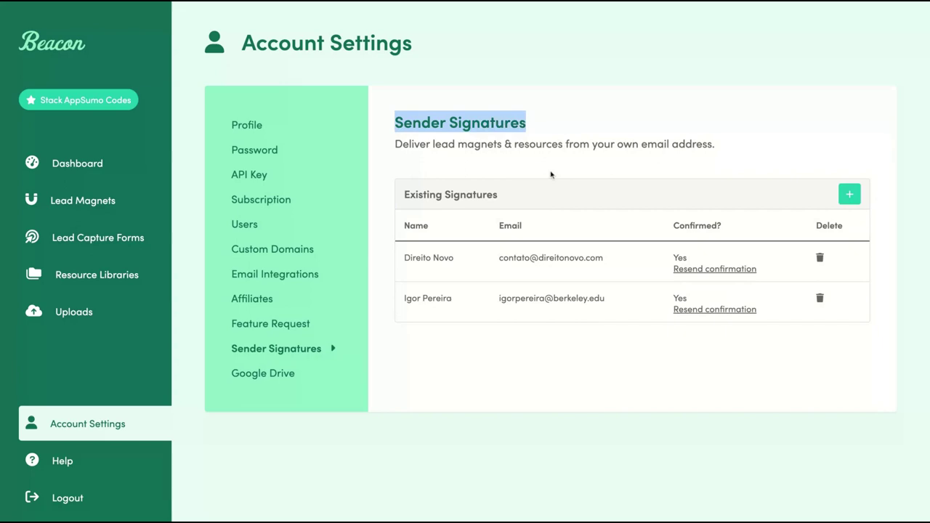
click(854, 193)
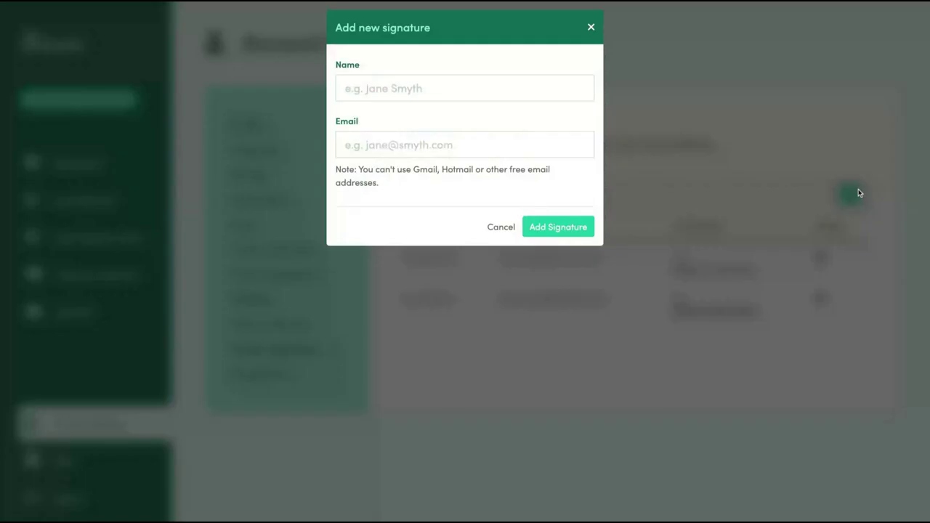
click(590, 34)
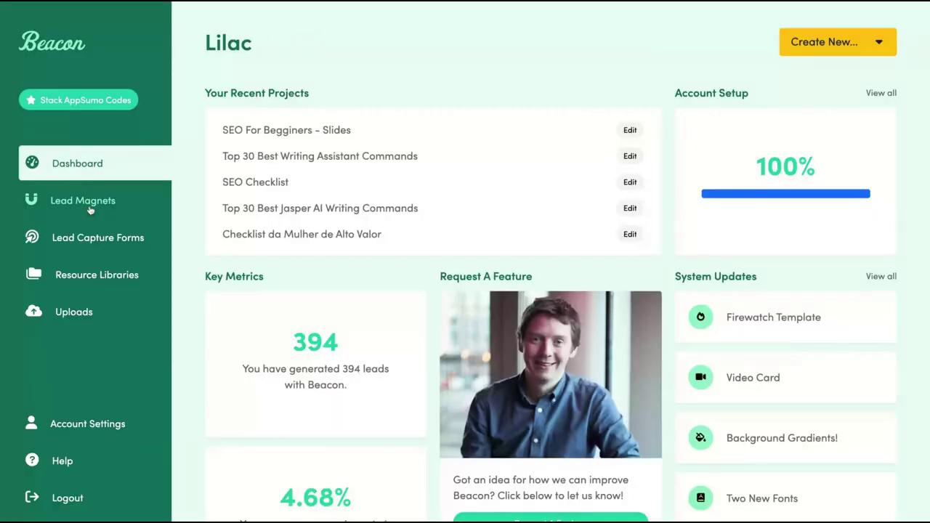
Start a new lead magnet in the Checklist format and examine the option to import blog content.
click(881, 43)
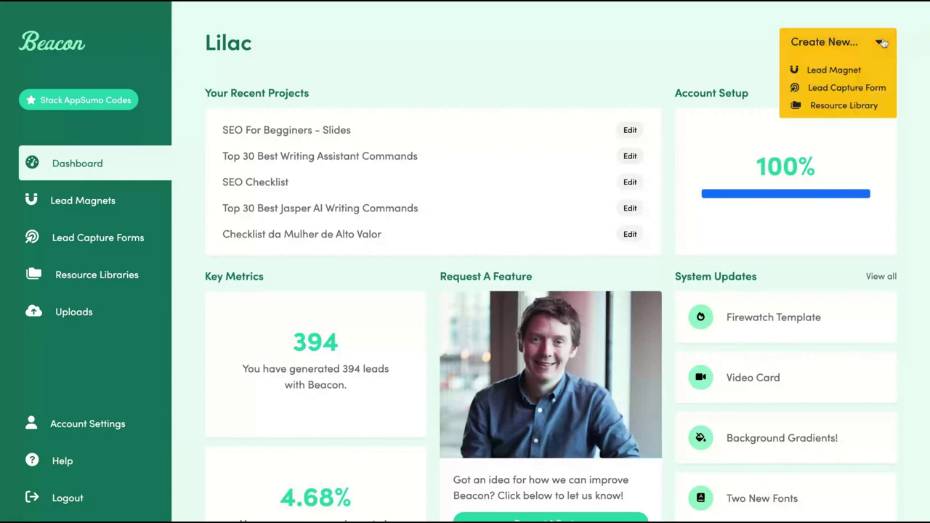
click(835, 73)
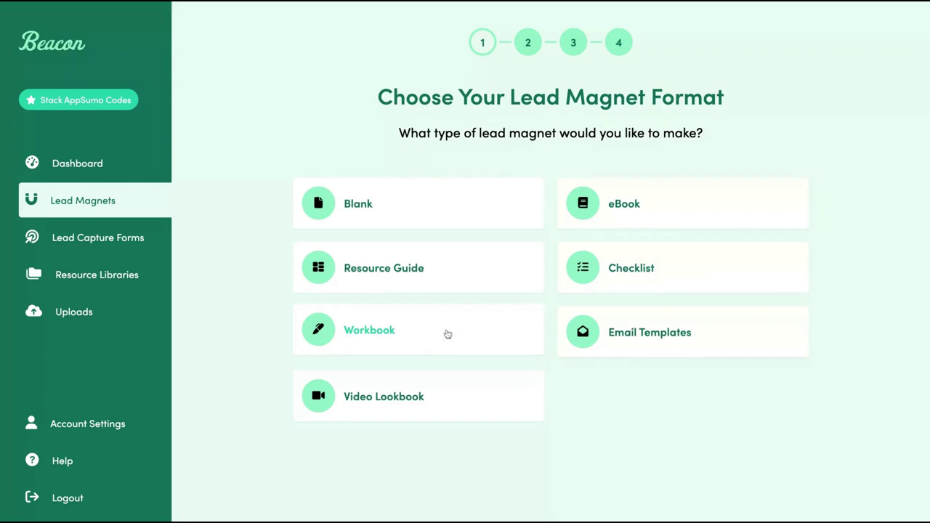
click(614, 278)
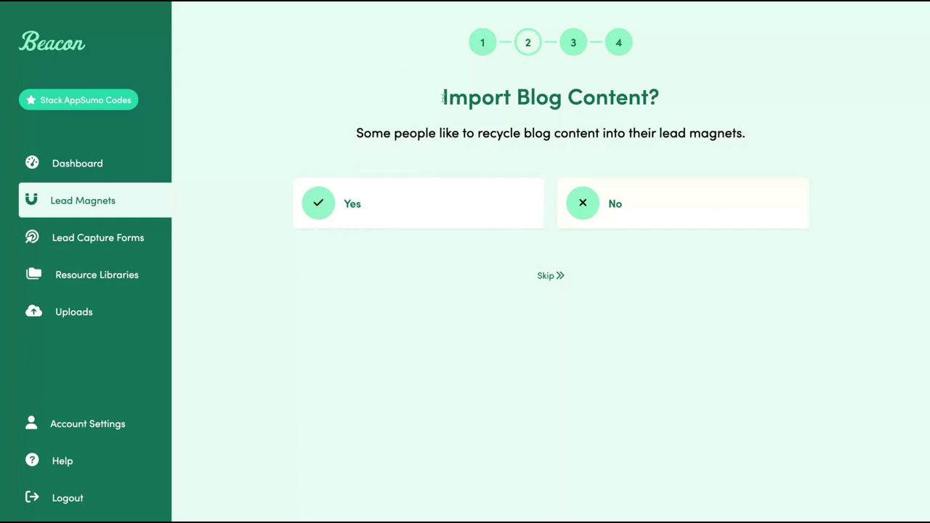
triple_click(443, 97)
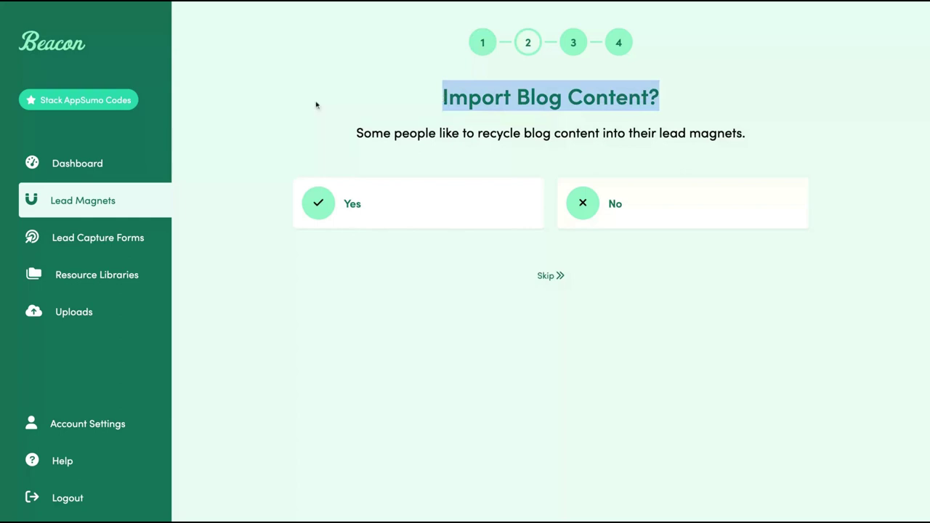
triple_click(352, 143)
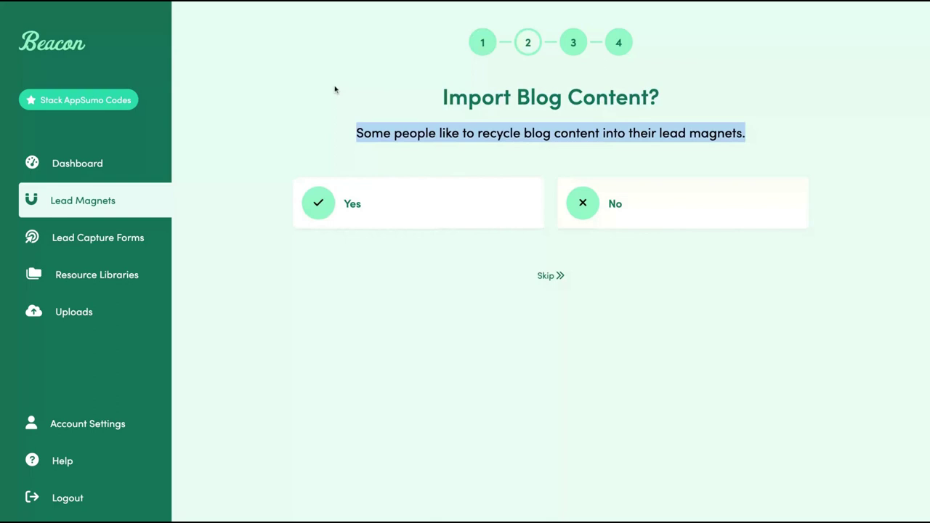
Leave the lead magnet setup and open the list of existing lead magnets.
click(77, 166)
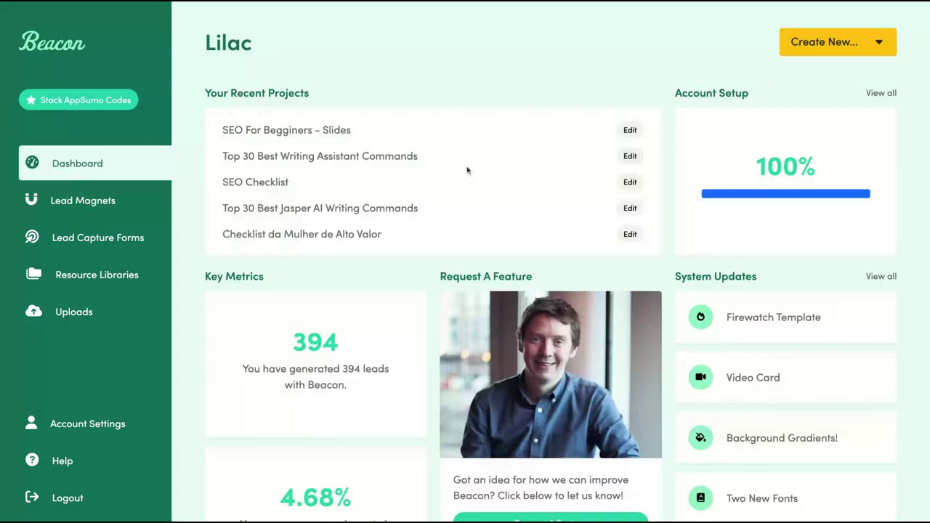
click(126, 206)
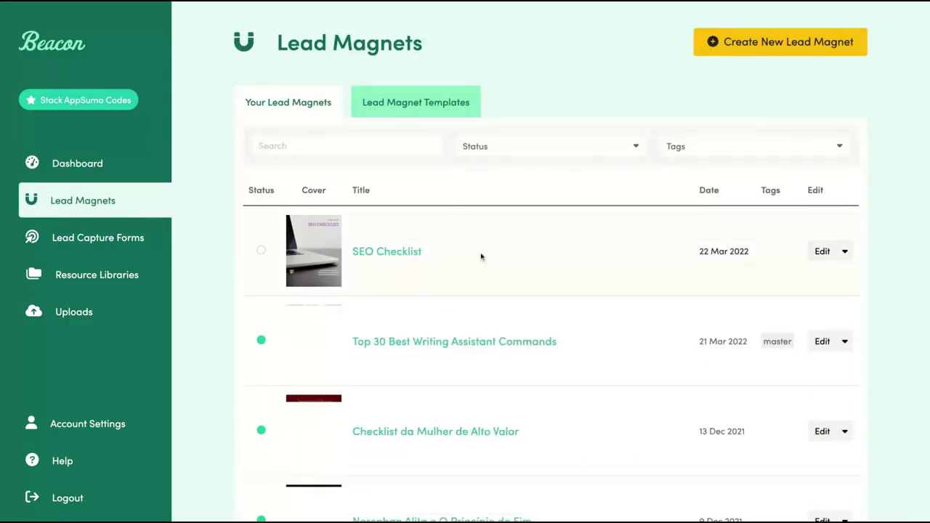
Open the "Top 30 Best Writing Assistant Commands" lead magnet in the editor and view its cover page.
scroll(483, 261, down, 1)
scroll(482, 265, down, 1)
scroll(482, 265, up, 1)
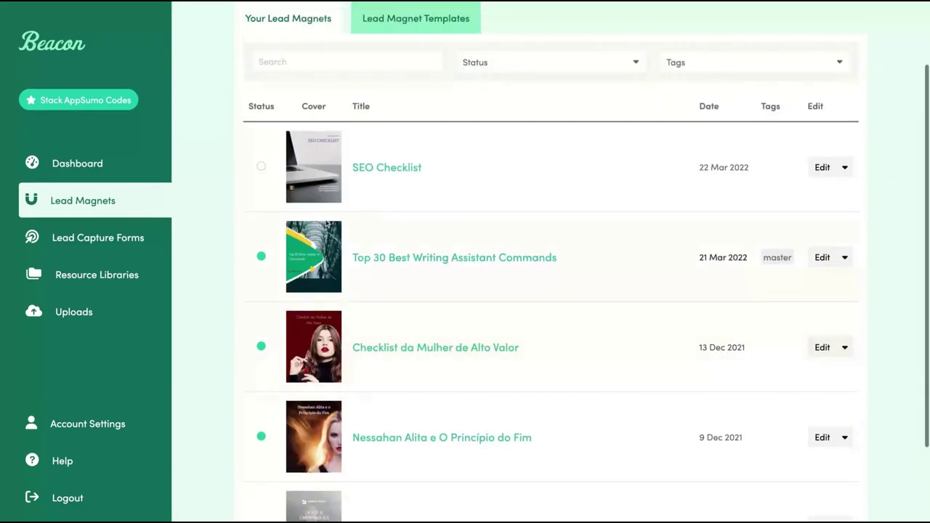
click(372, 251)
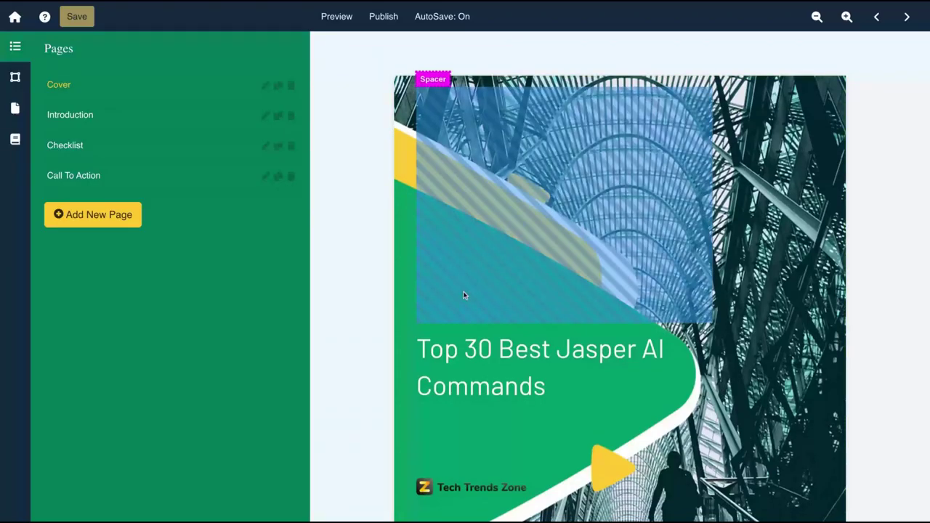
scroll(463, 295, down, 3)
scroll(346, 234, up, 3)
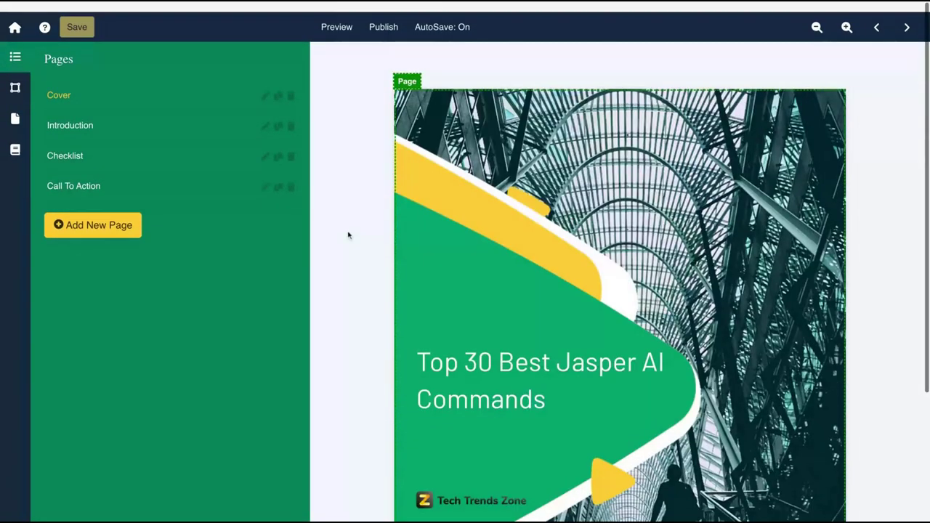
Go to the Introduction page and inspect the settings of its body text block, without editing the text.
click(73, 122)
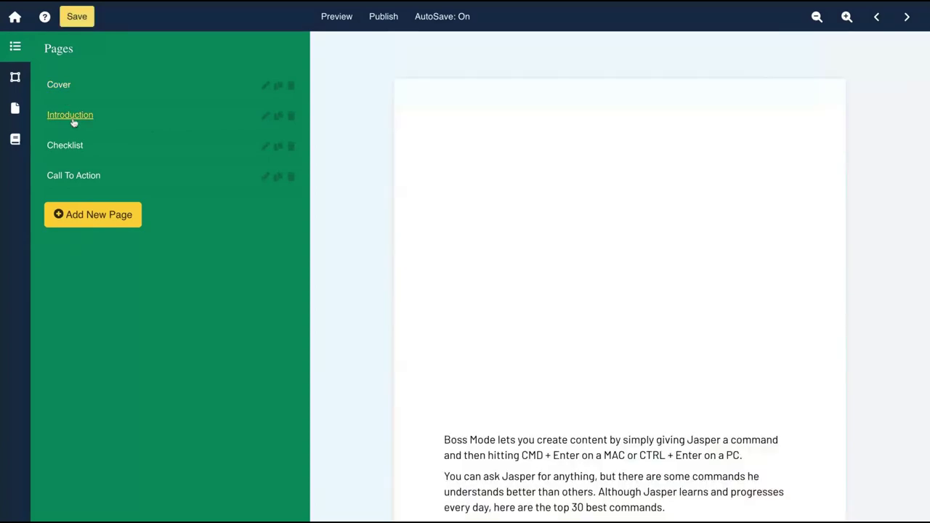
scroll(516, 326, down, 2)
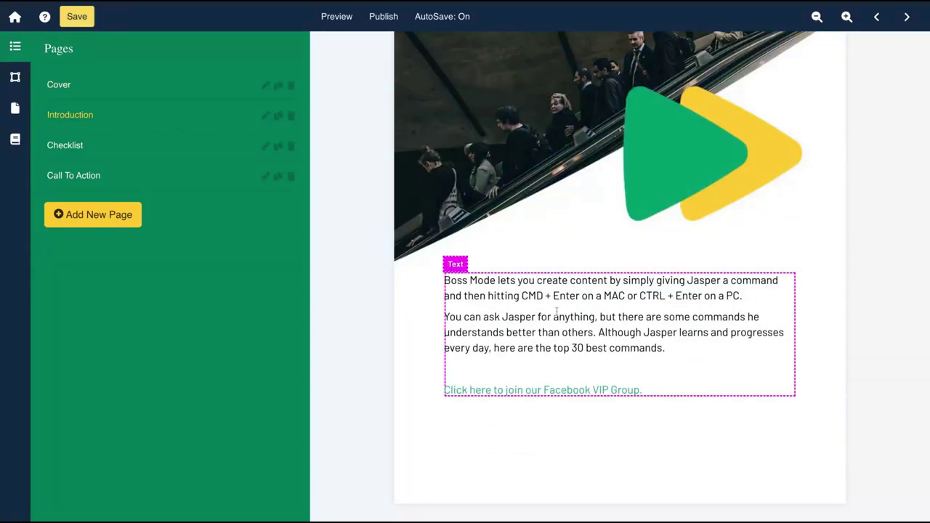
click(604, 313)
drag(597, 332, 676, 348)
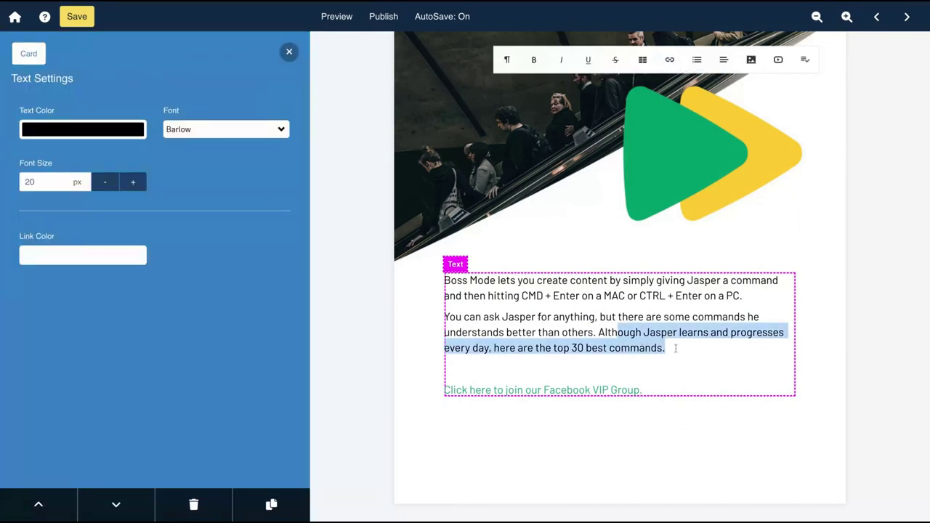
click(375, 301)
Inspect the settings of the spacer and the headline on the Introduction page and close them unchanged.
click(664, 194)
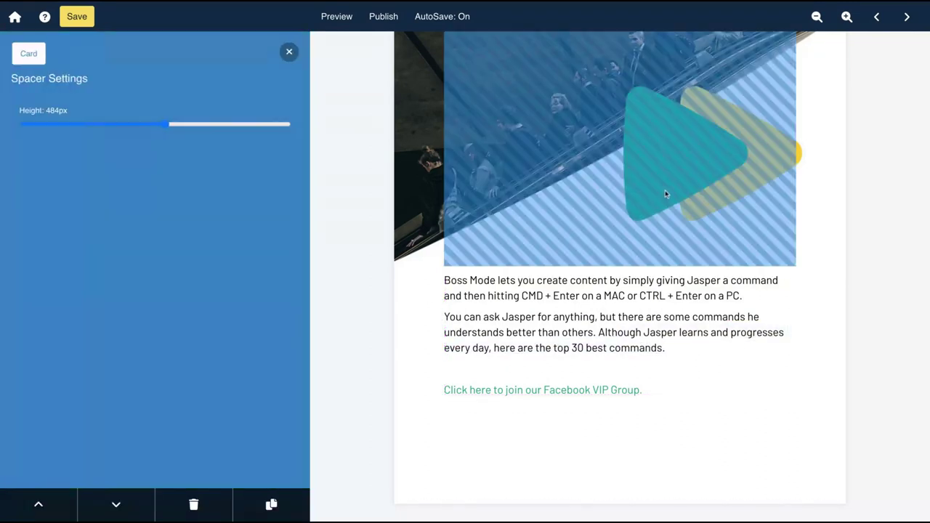
click(290, 53)
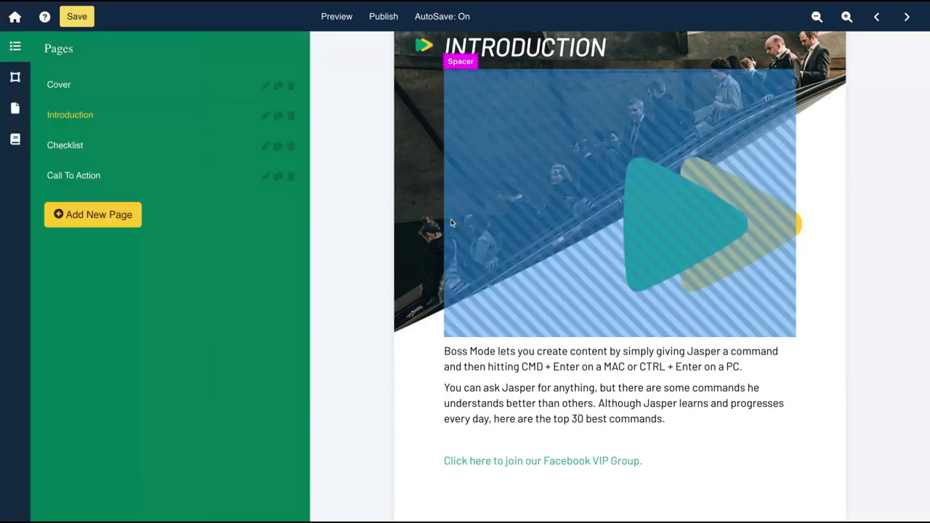
click(460, 147)
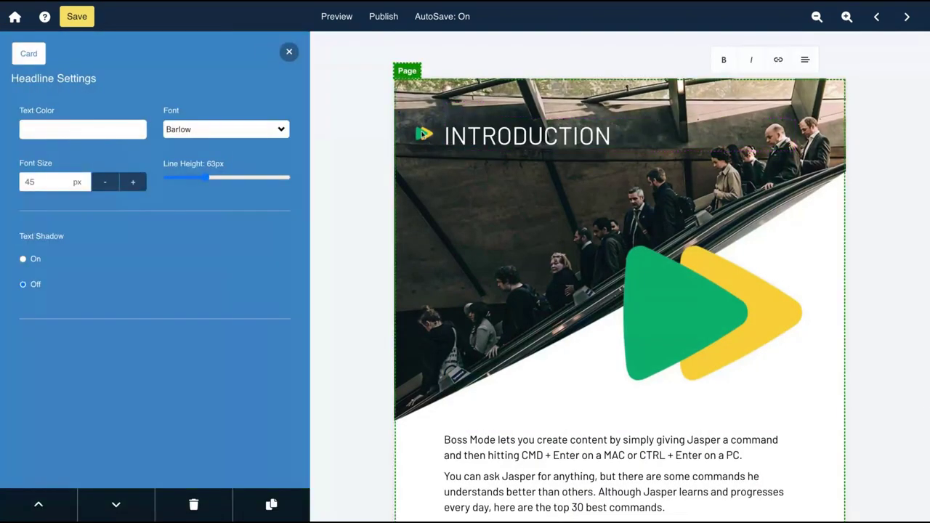
click(724, 317)
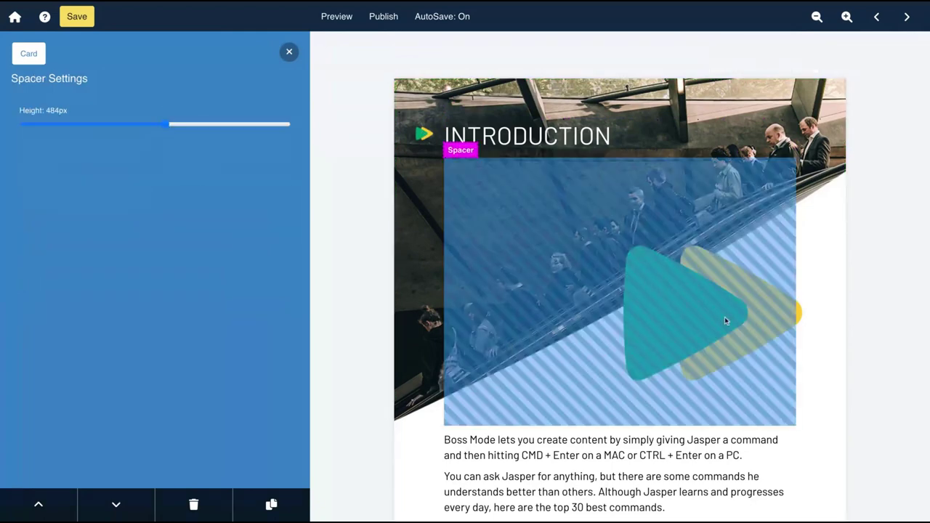
click(288, 52)
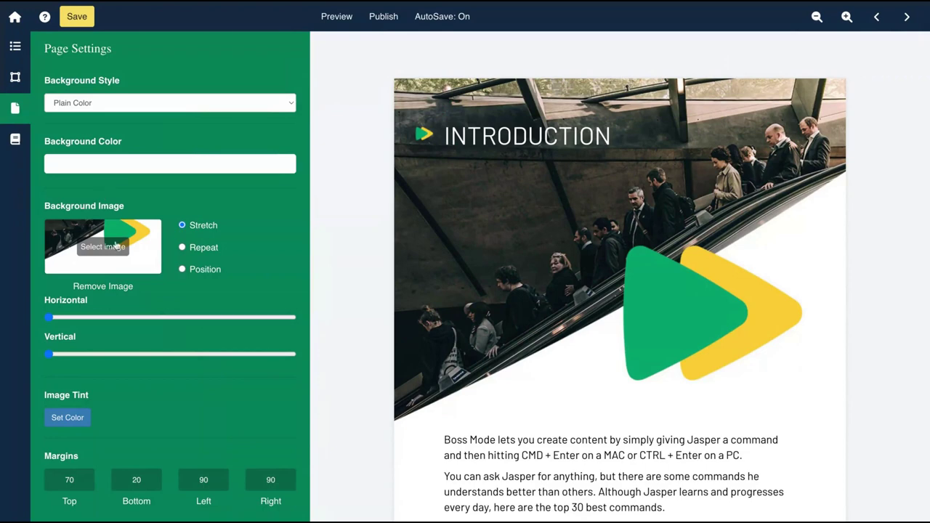
Review the content cards available for adding to the Introduction page, without placing any.
click(26, 86)
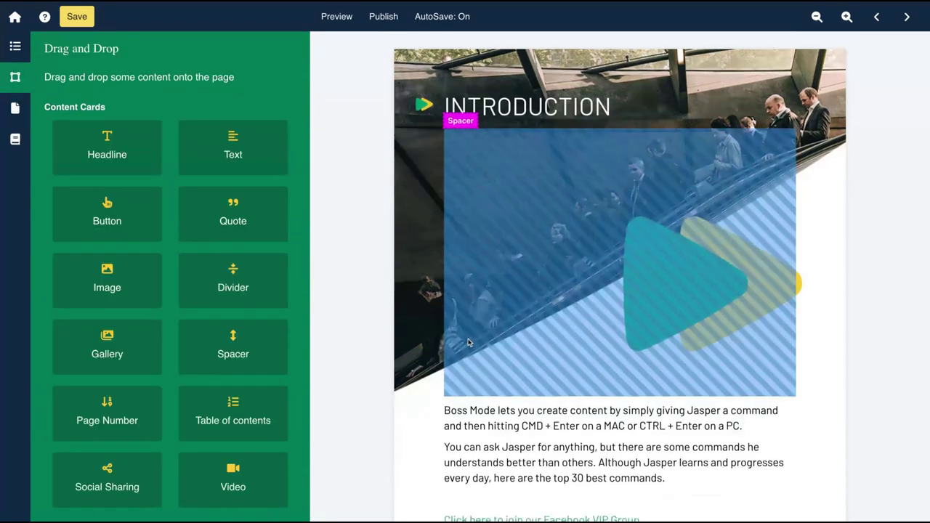
scroll(468, 343, down, 2)
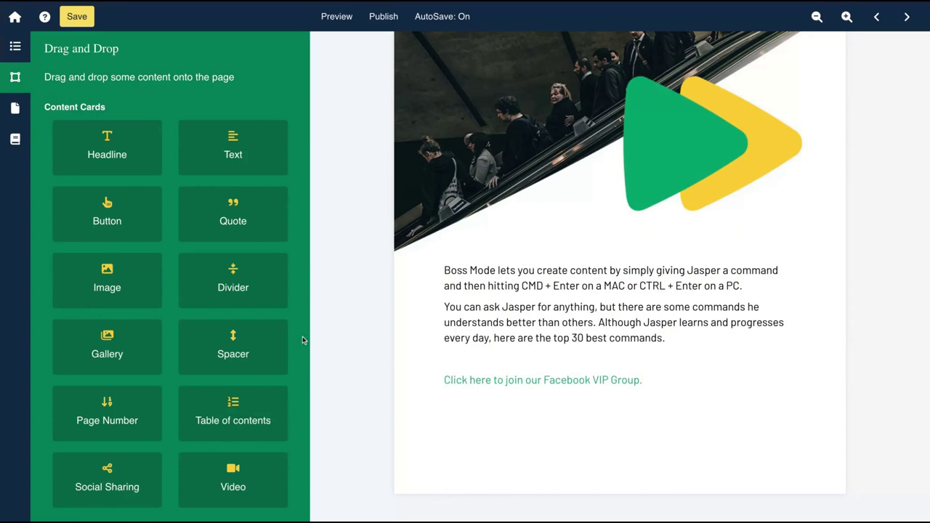
scroll(411, 318, up, 3)
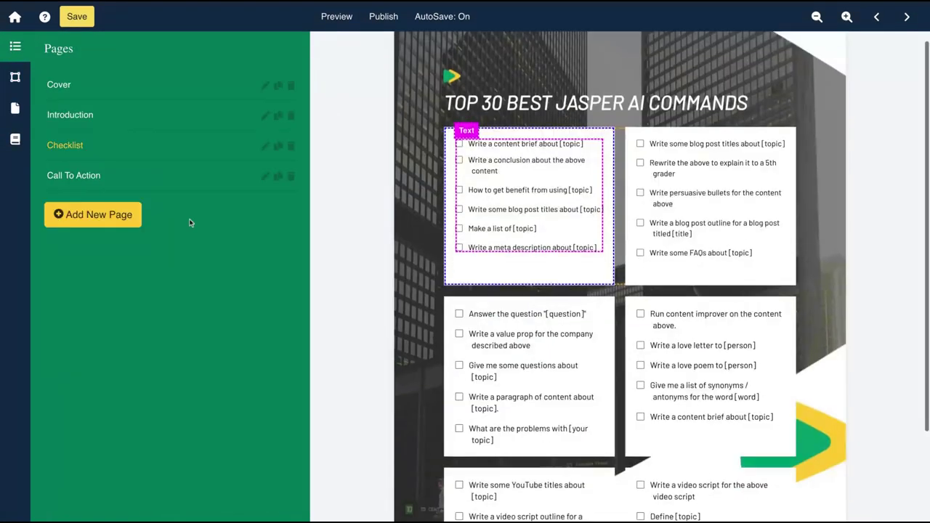
Review the whole Checklist page and inspect the settings of its first text block without changing them.
scroll(587, 216, down, 1)
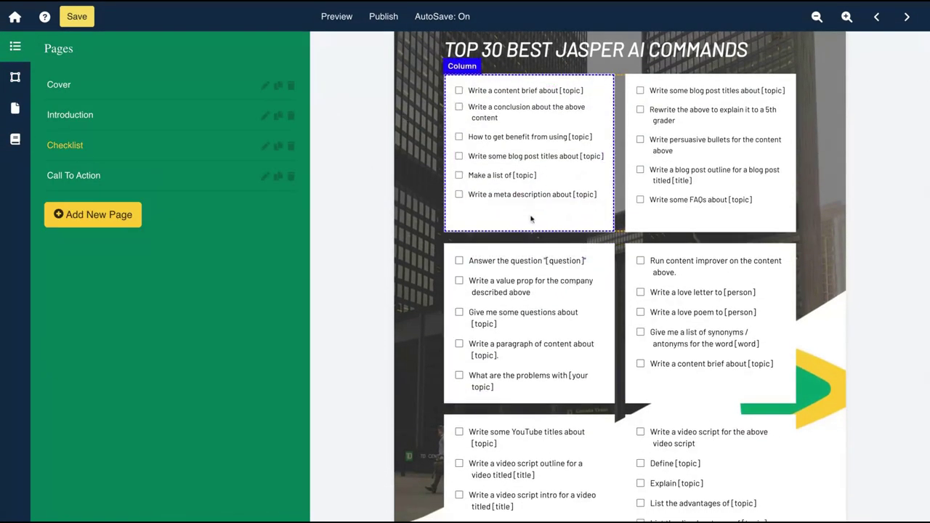
scroll(531, 218, up, 2)
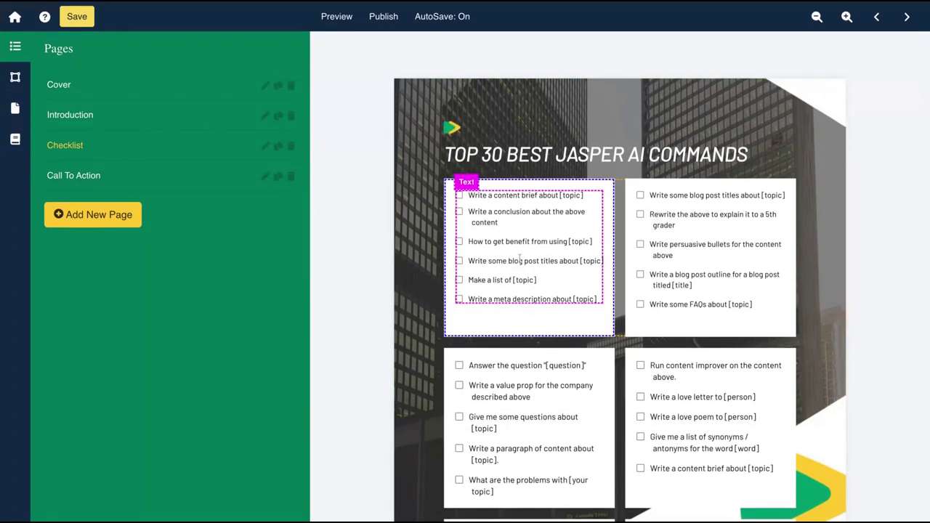
click(507, 272)
click(288, 52)
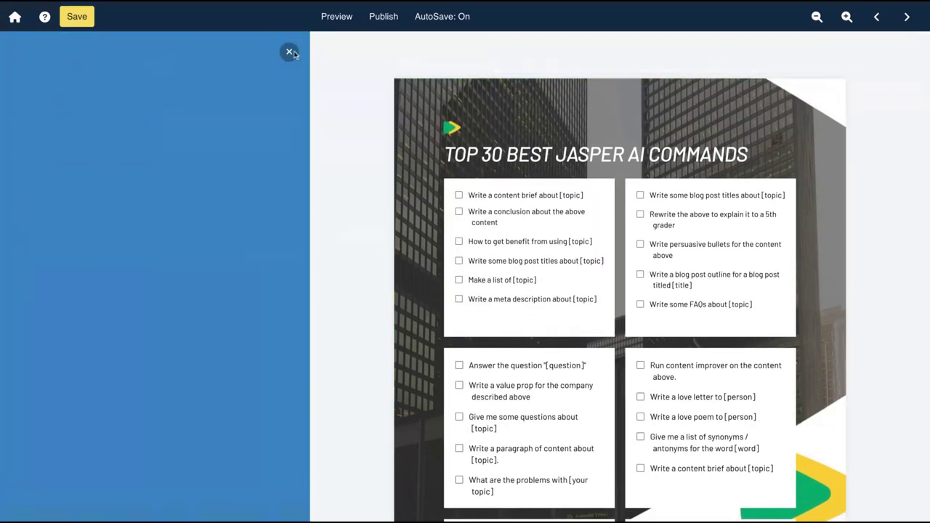
scroll(552, 268, down, 3)
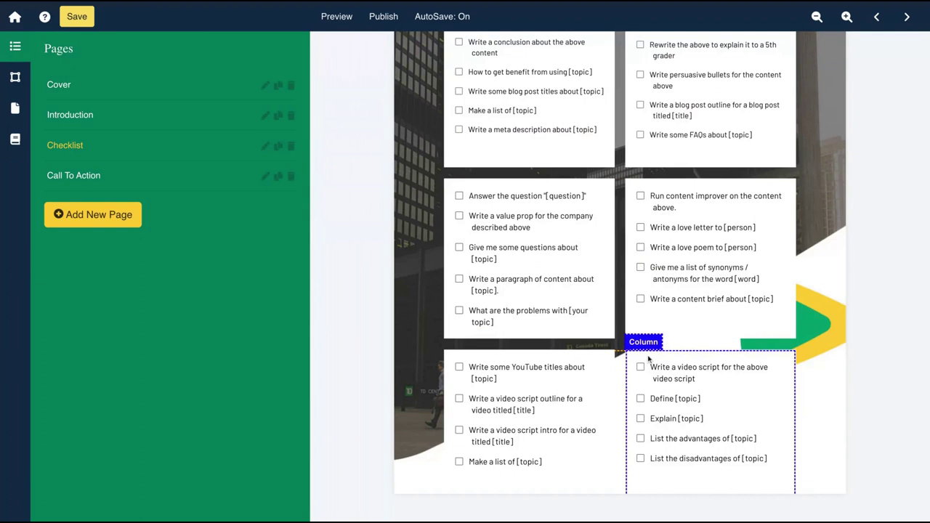
scroll(649, 358, up, 3)
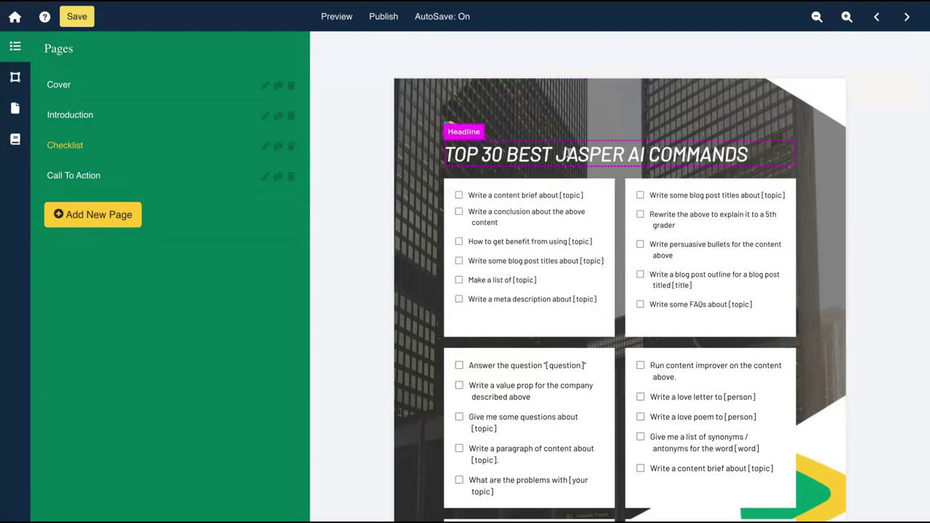
scroll(671, 328, down, 3)
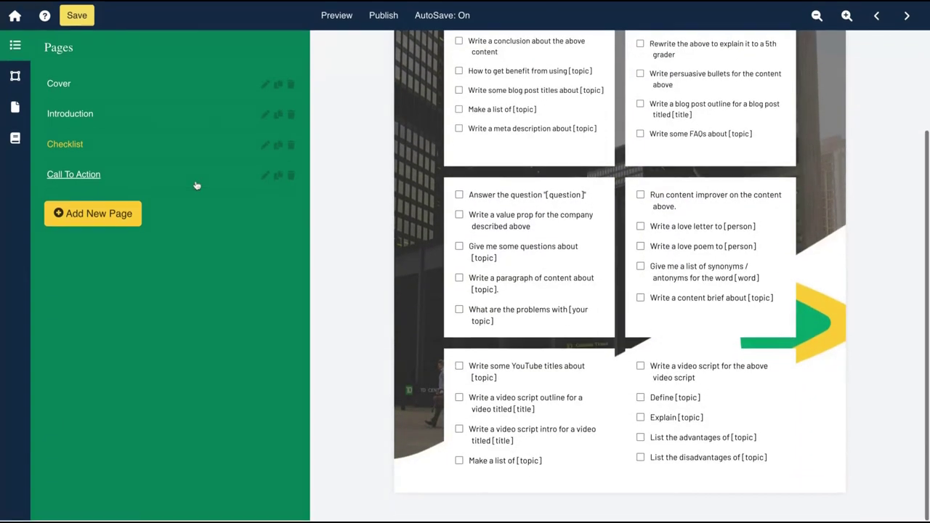
Go to the Call To Action page and review its headline, text and button.
click(53, 176)
scroll(579, 297, up, 3)
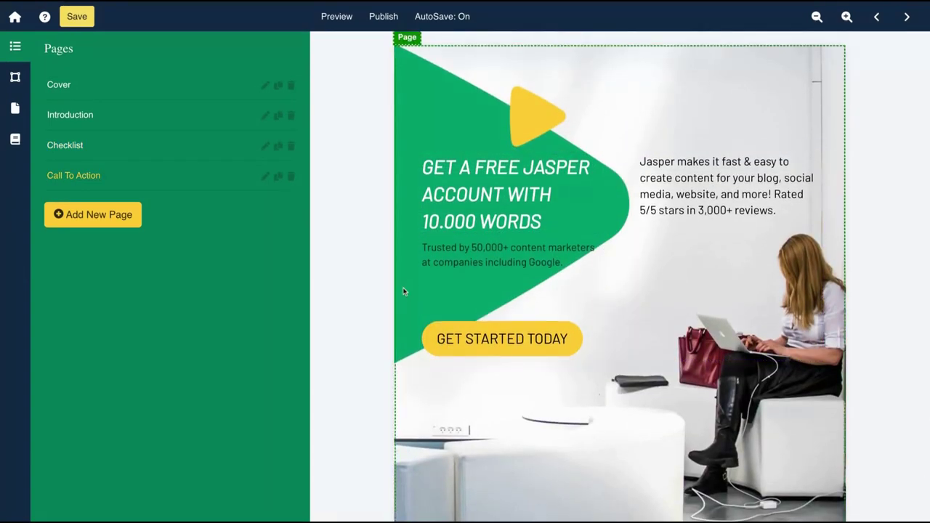
scroll(402, 291, up, 1)
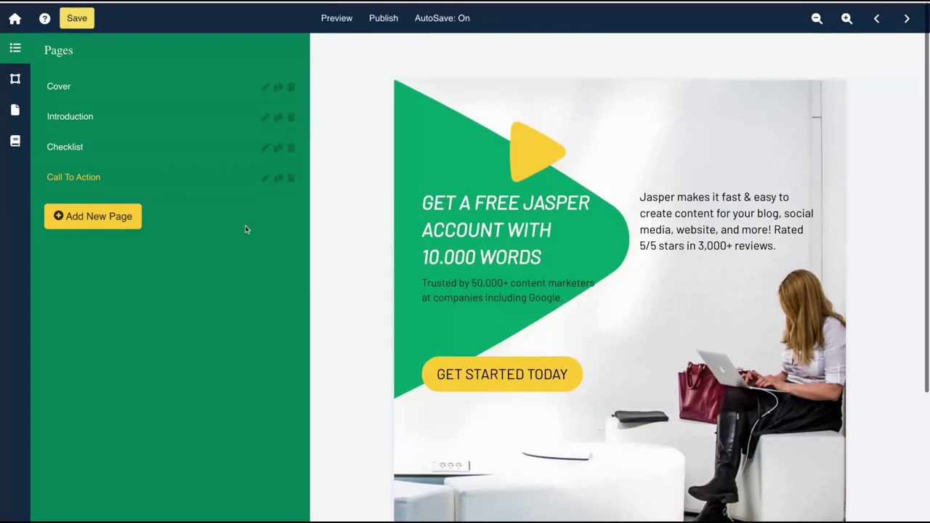
Look through the content cards, page settings and document settings, and return to the list of pages.
click(13, 80)
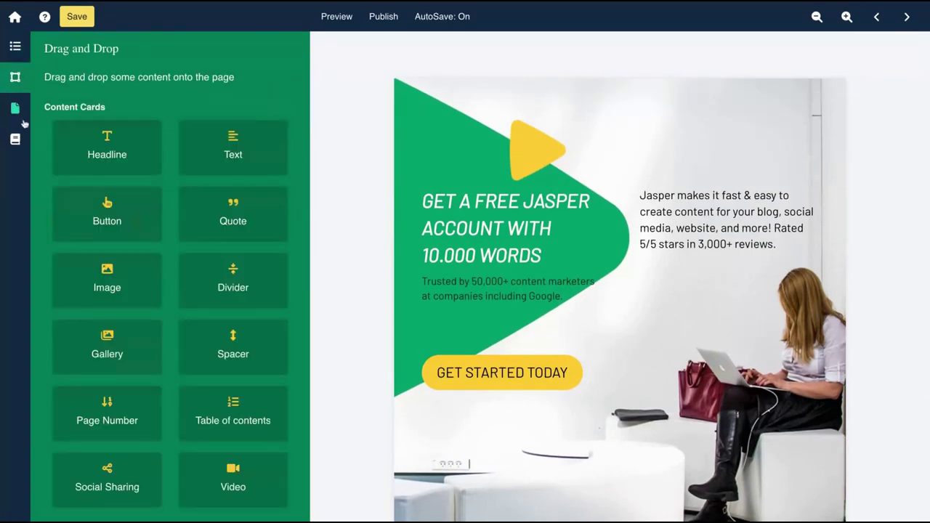
click(18, 114)
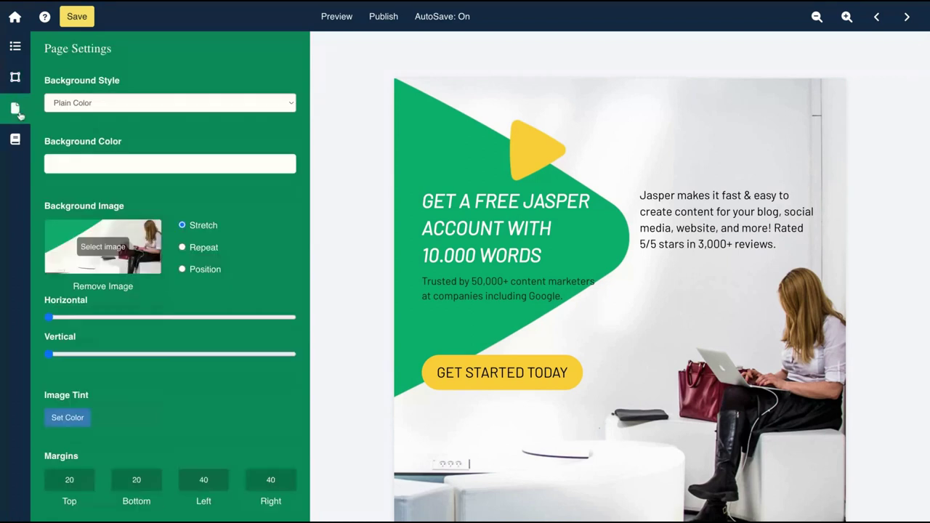
click(16, 142)
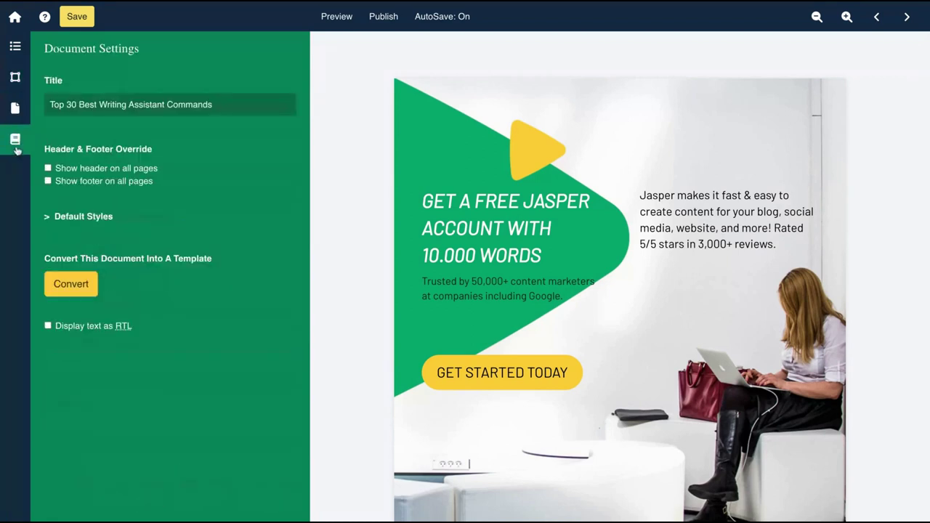
click(16, 47)
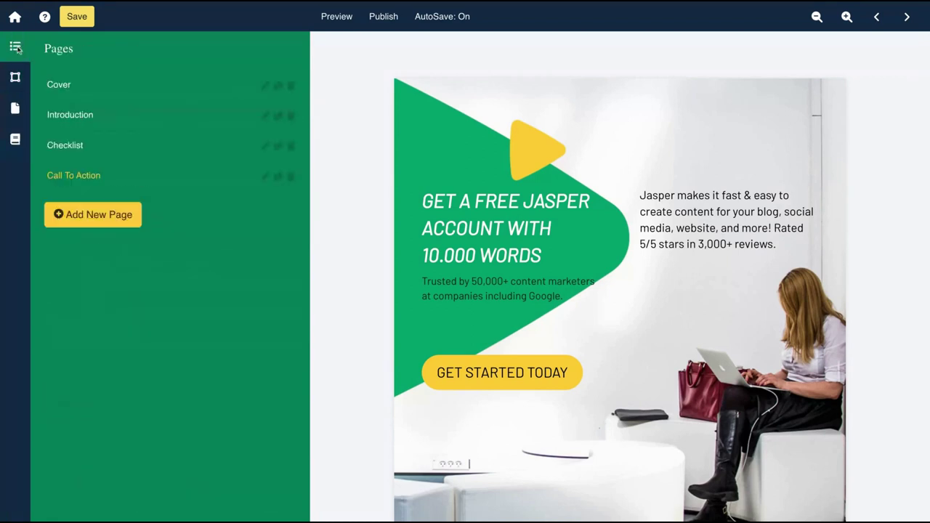
Review the publishing options for the lead magnet and close them without choosing one.
click(376, 17)
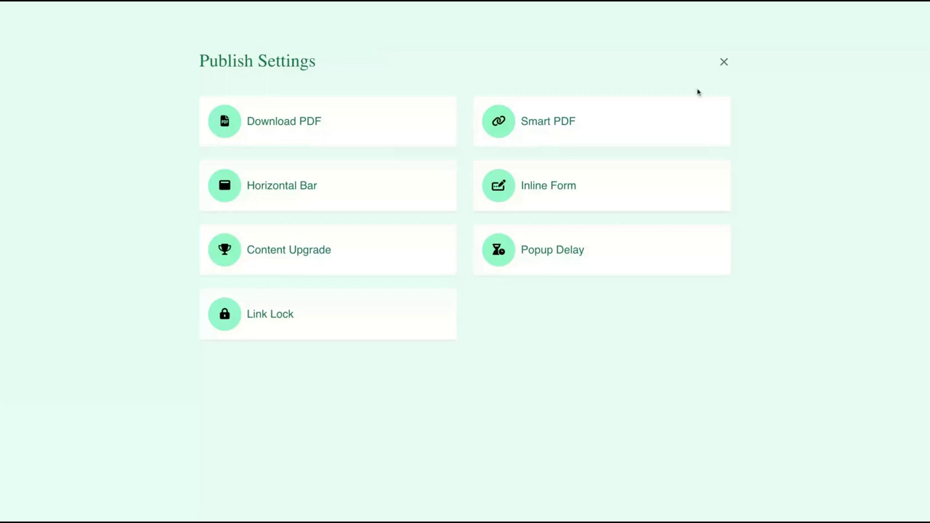
click(724, 62)
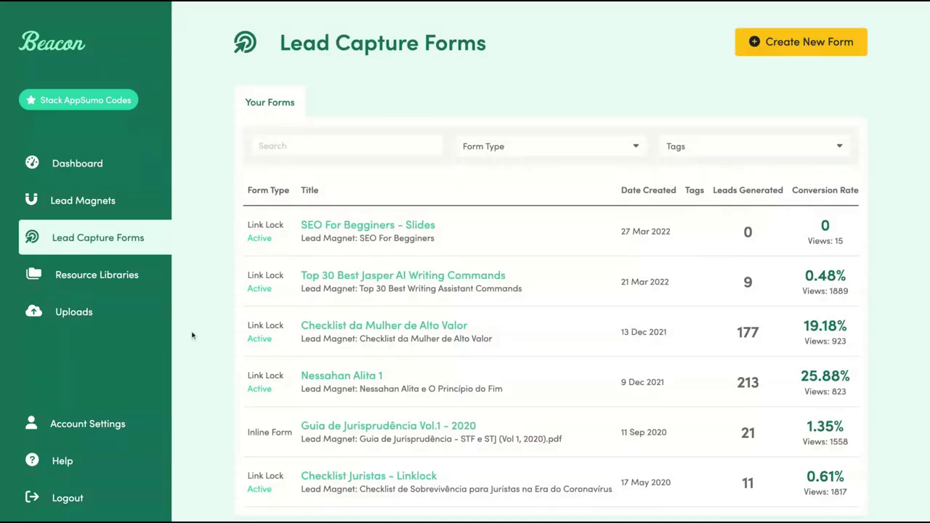
Examine the list of lead capture forms, comparing the entries of type Link Lock and Inline Form.
scroll(240, 334, down, 1)
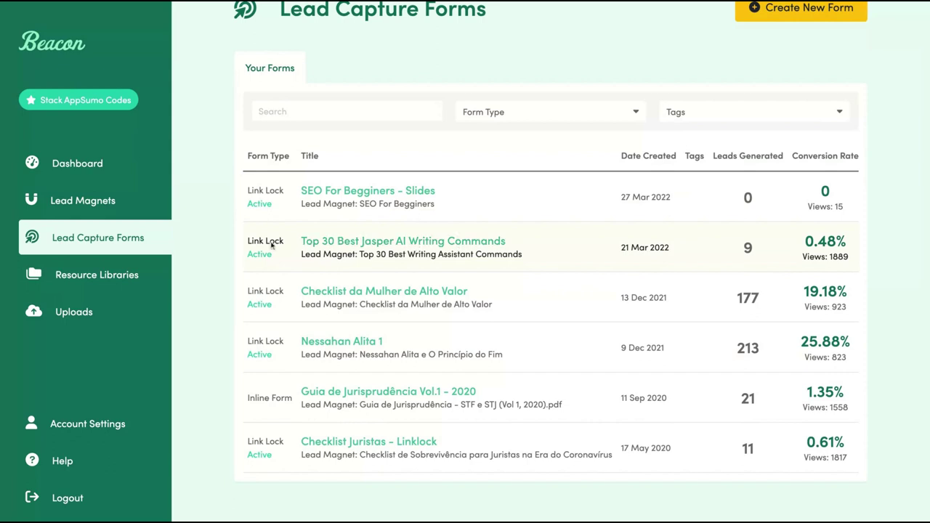
drag(244, 244, 245, 245)
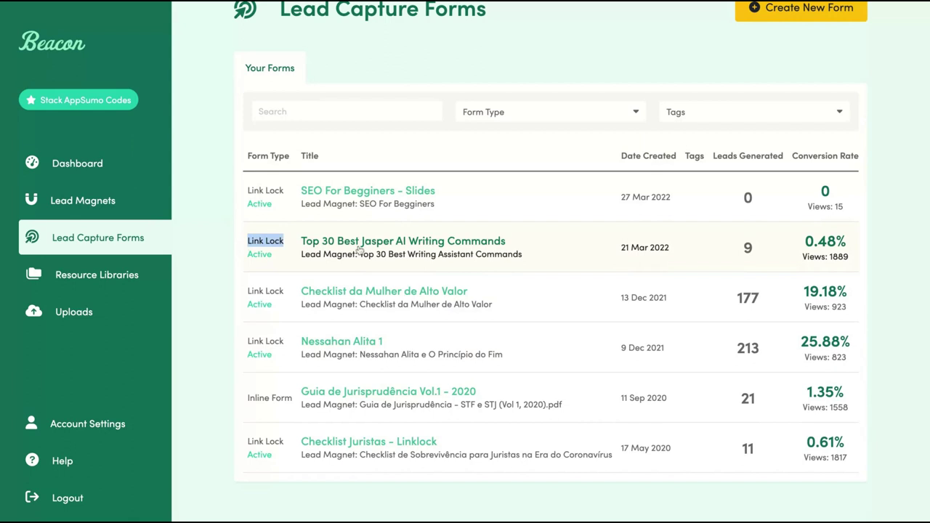
click(300, 242)
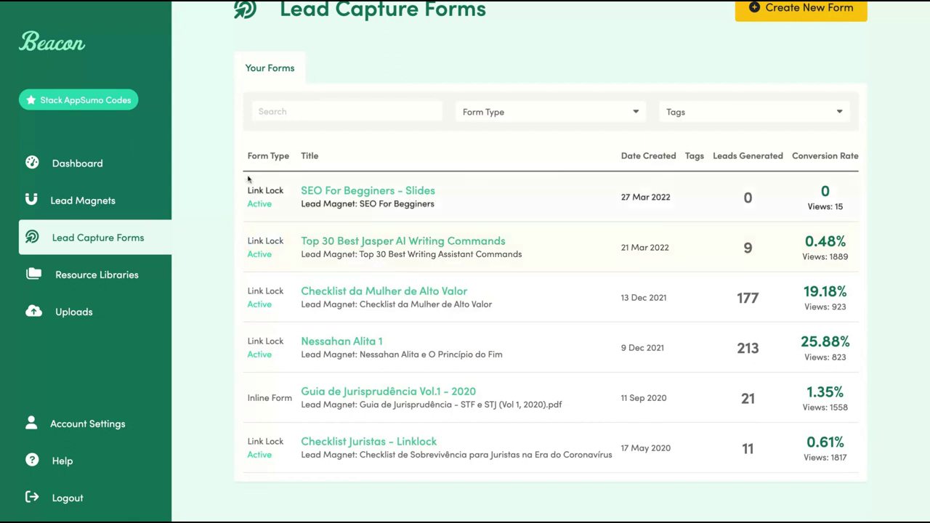
drag(248, 181, 254, 222)
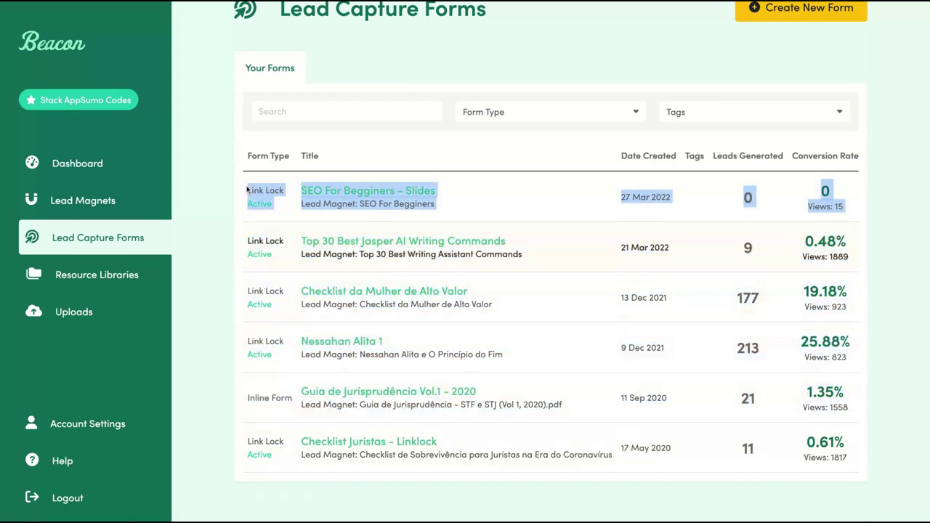
double_click(263, 397)
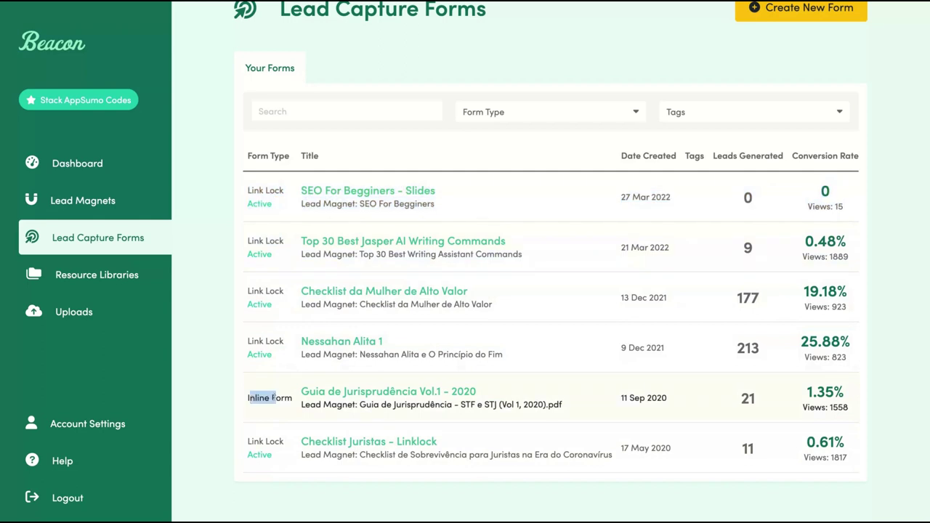
Open the "Top 30 Best Jasper AI Writing Commands" capture form and review its popup, confirmation and publish stages.
click(317, 247)
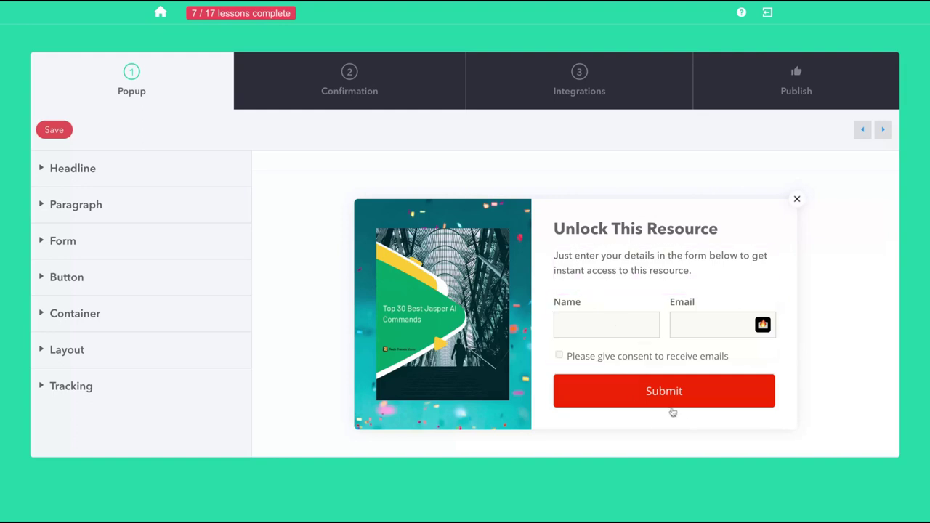
click(385, 68)
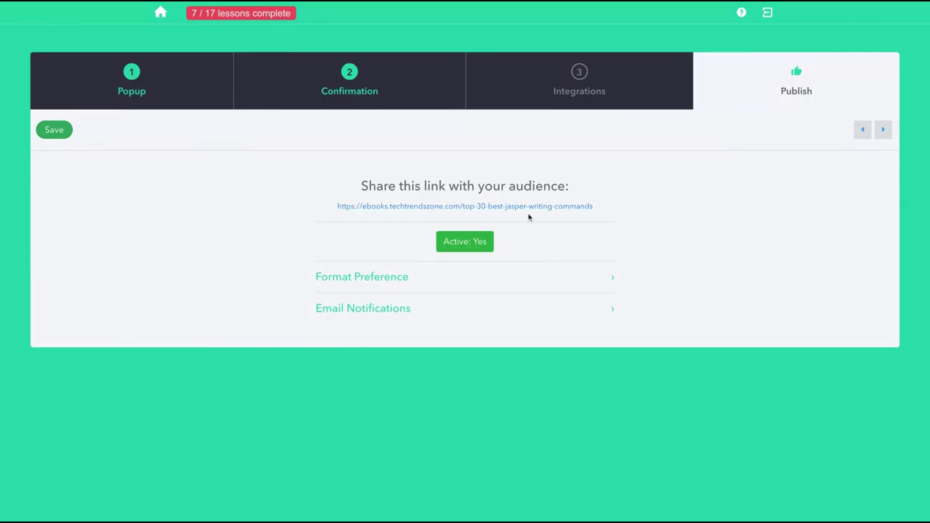
Open the shared link of the capture form and examine its "Unlock This Resource" popup with name and email fields.
triple_click(601, 212)
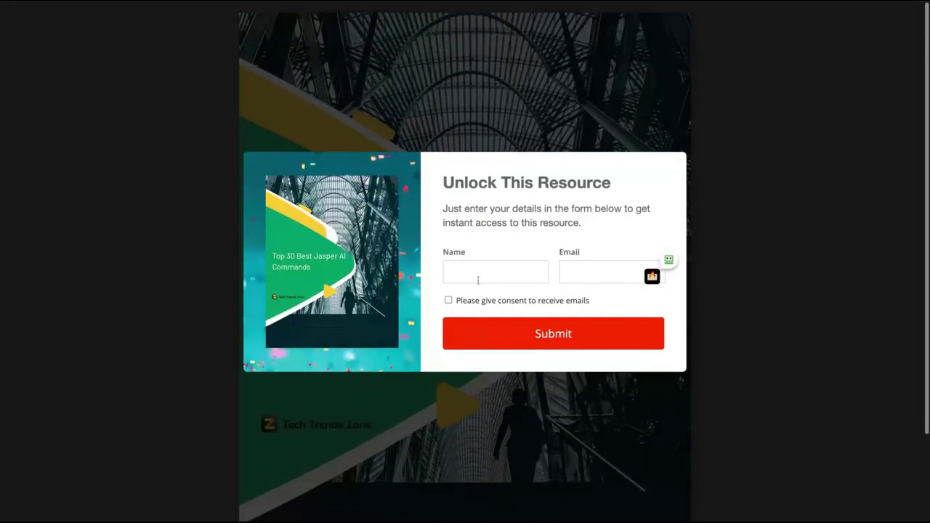
click(479, 276)
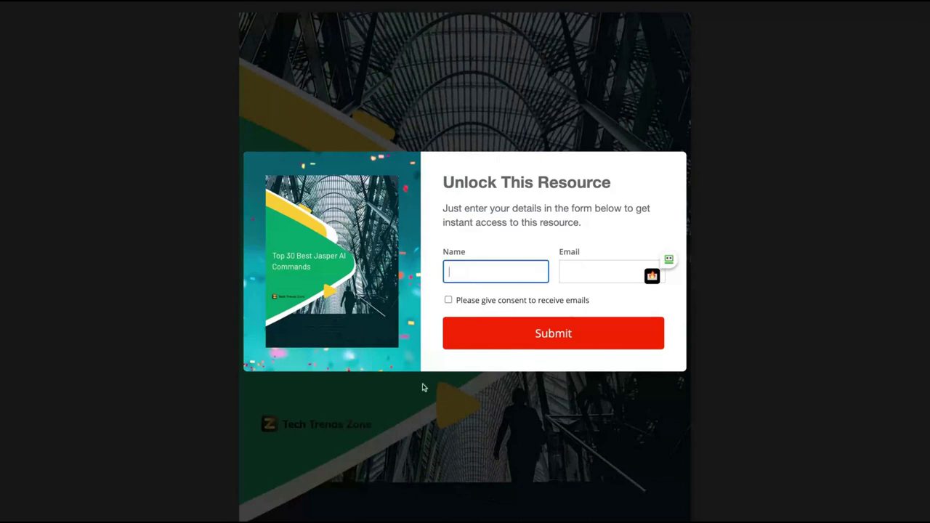
click(285, 6)
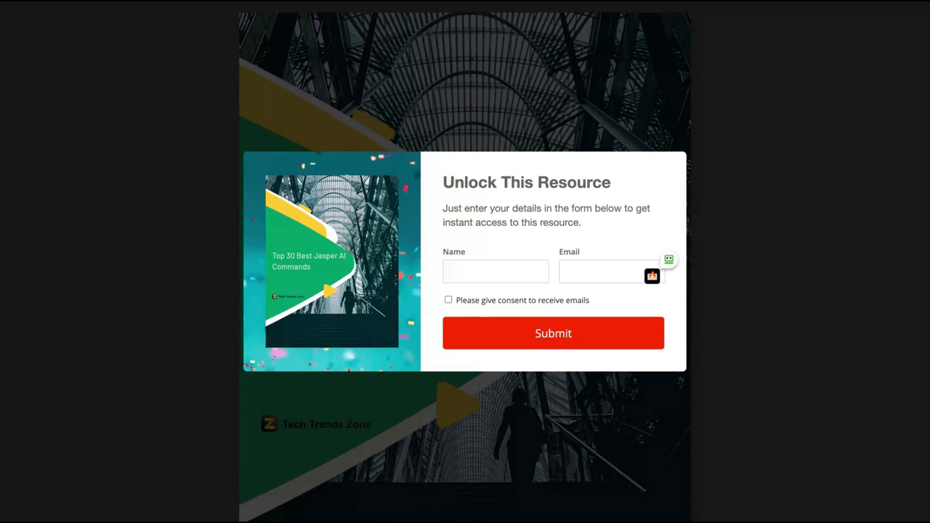
click(495, 271)
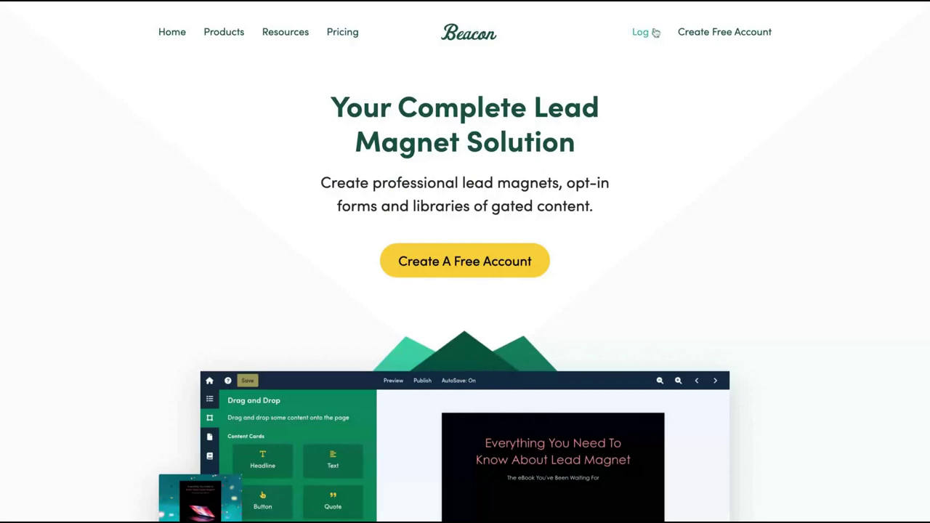
Log in from the Beacon homepage, open the resource libraries and review the actions available for the "Ebooks do Direito Novo" library.
click(655, 32)
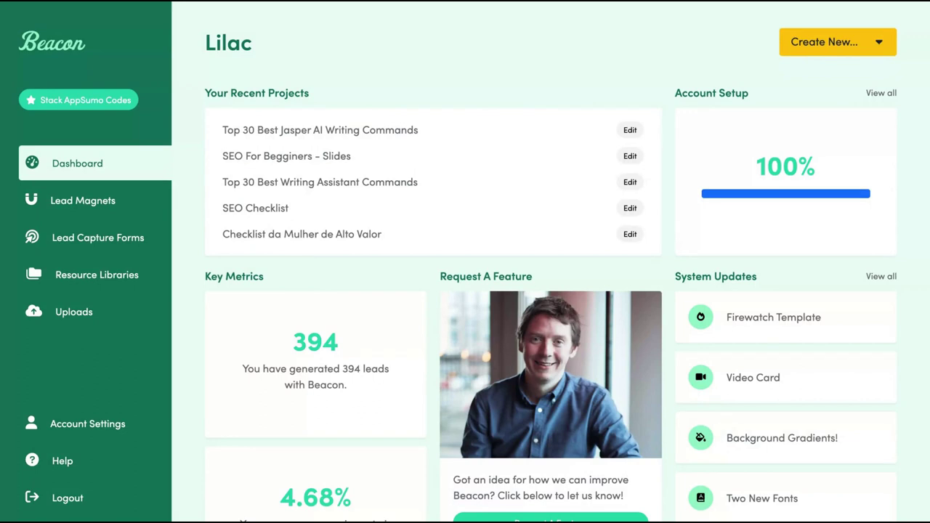
click(129, 282)
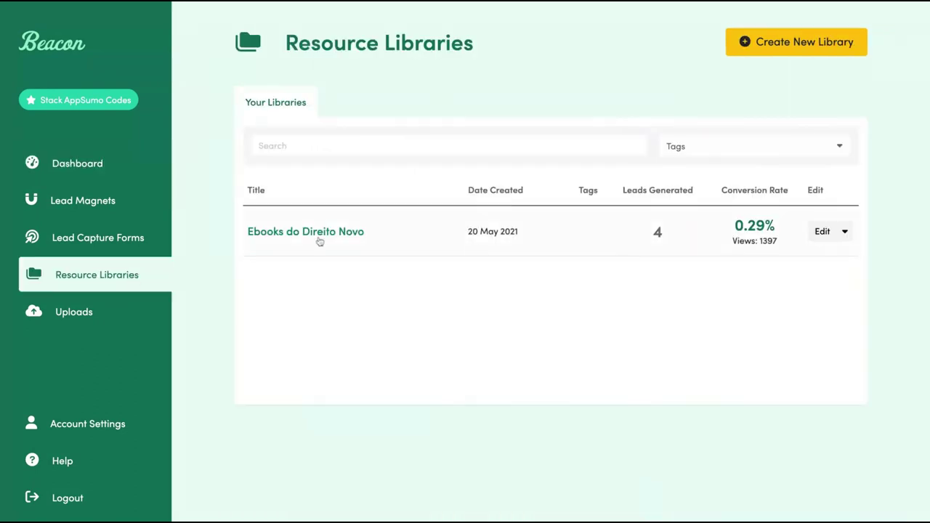
click(844, 231)
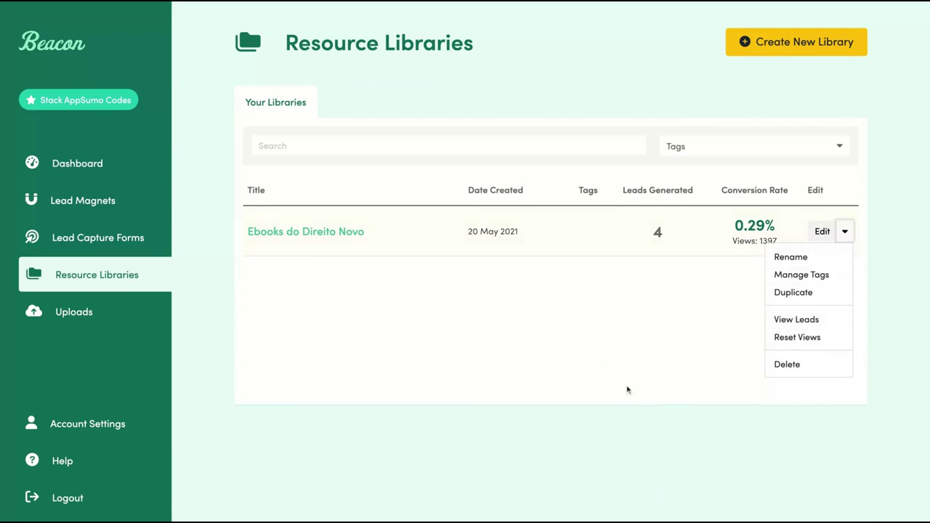
click(501, 327)
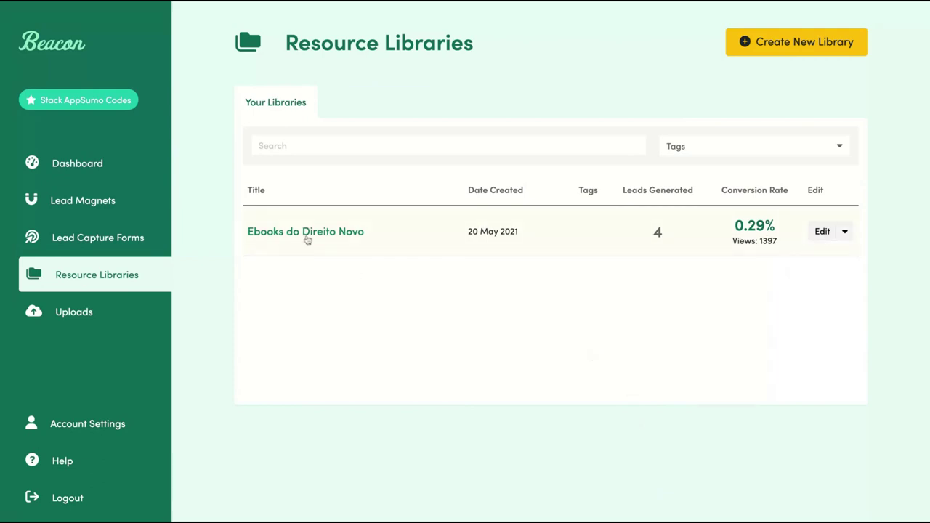
Open the "Ebooks do Direito Novo" library in the editor and look through its header, search box and ebook cards.
click(308, 232)
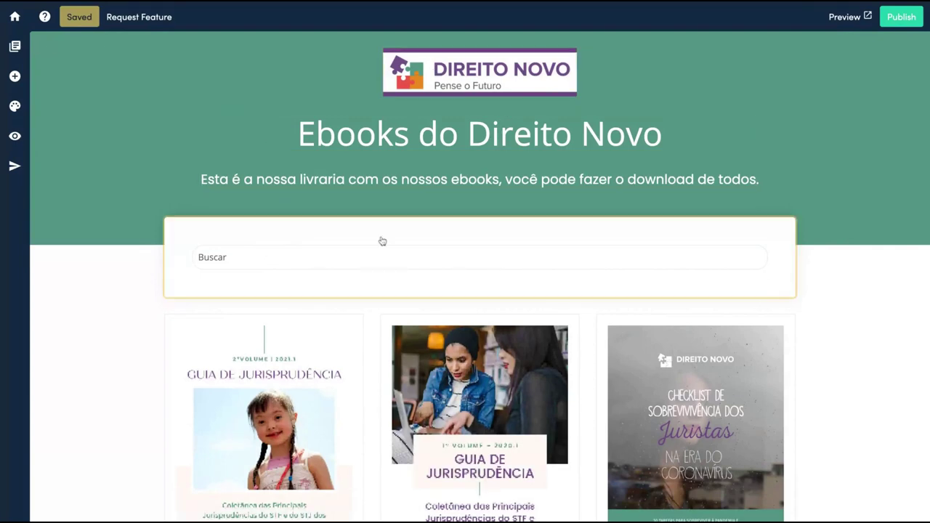
scroll(382, 241, down, 3)
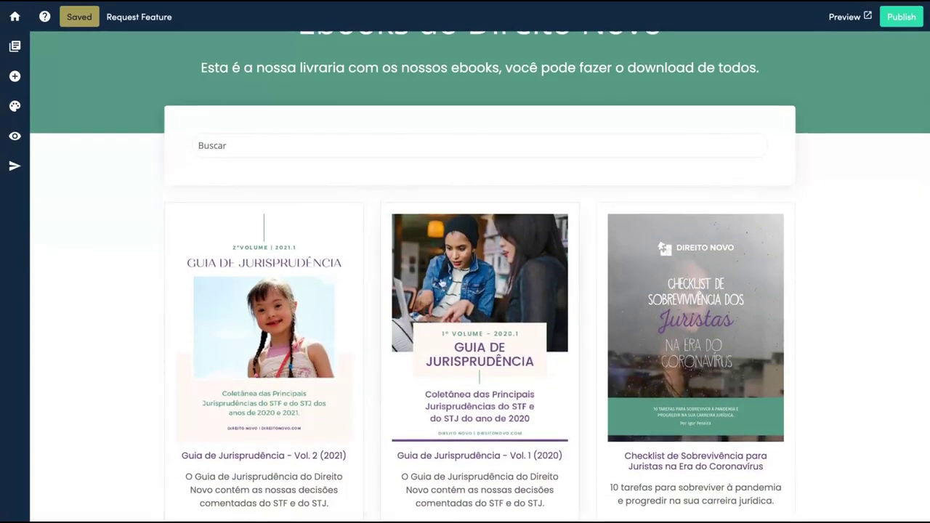
scroll(297, 340, up, 3)
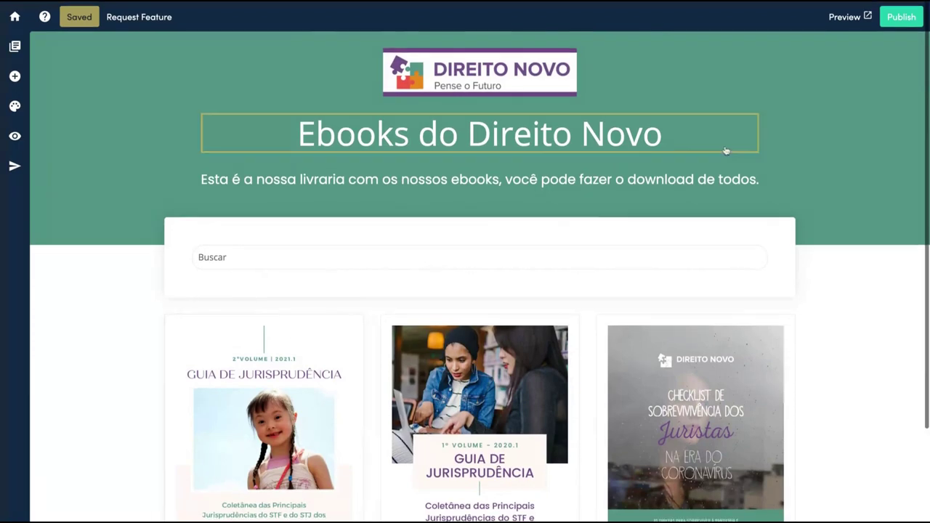
Review the ways to add resources, browse the account's existing resources, and return to the library page without adding any.
click(15, 77)
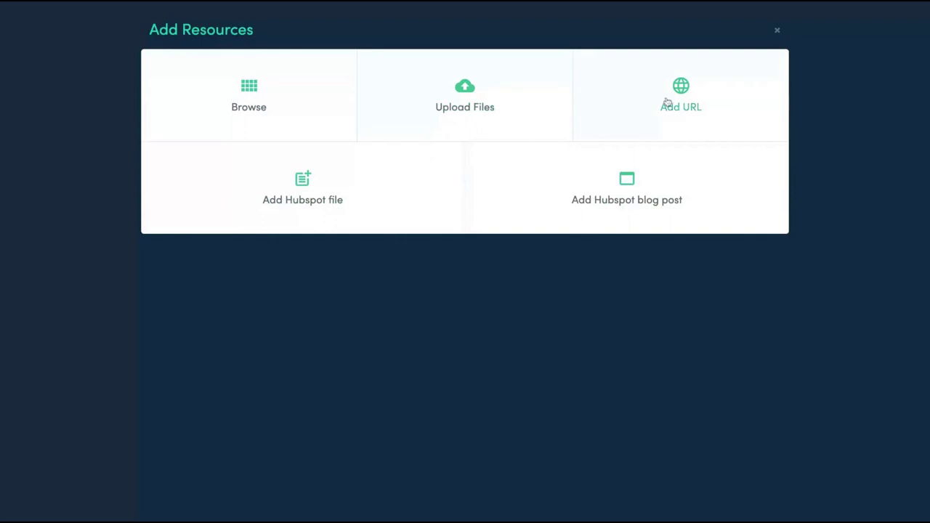
click(221, 104)
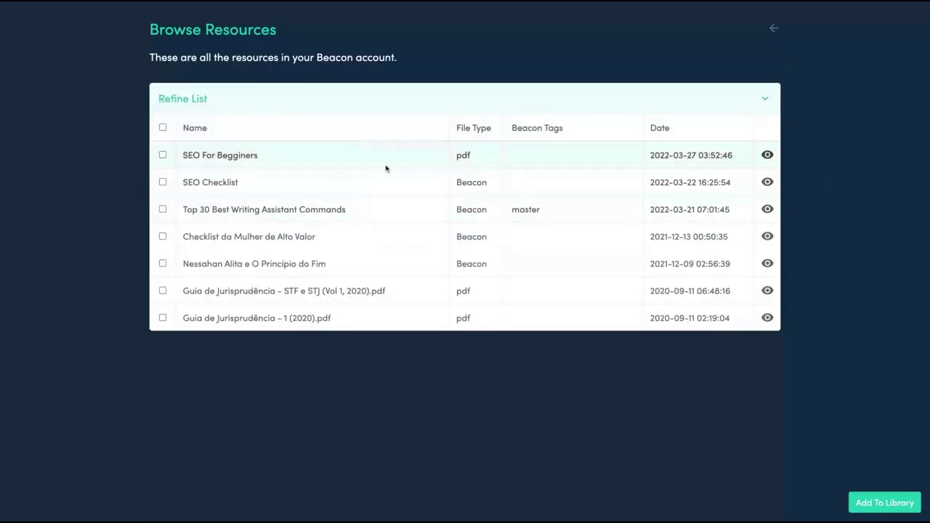
click(773, 28)
scroll(247, 218, down, 3)
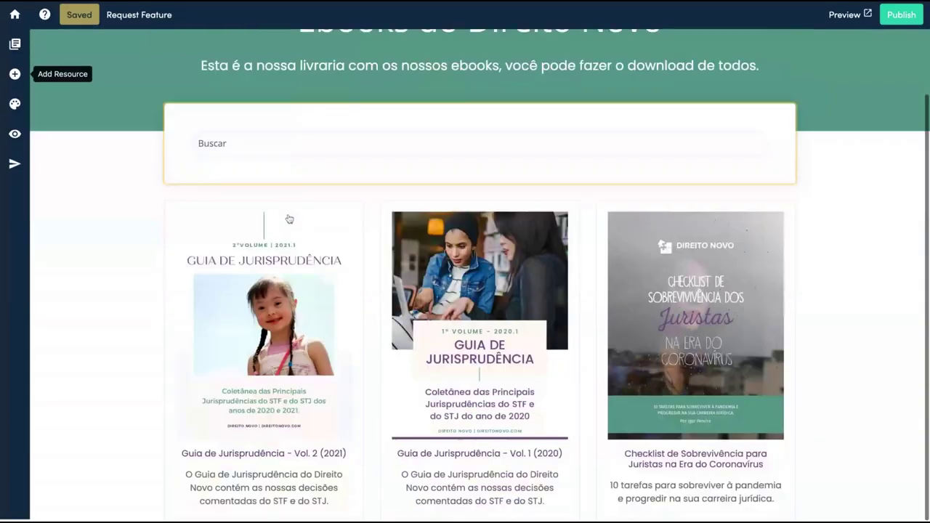
scroll(211, 305, up, 3)
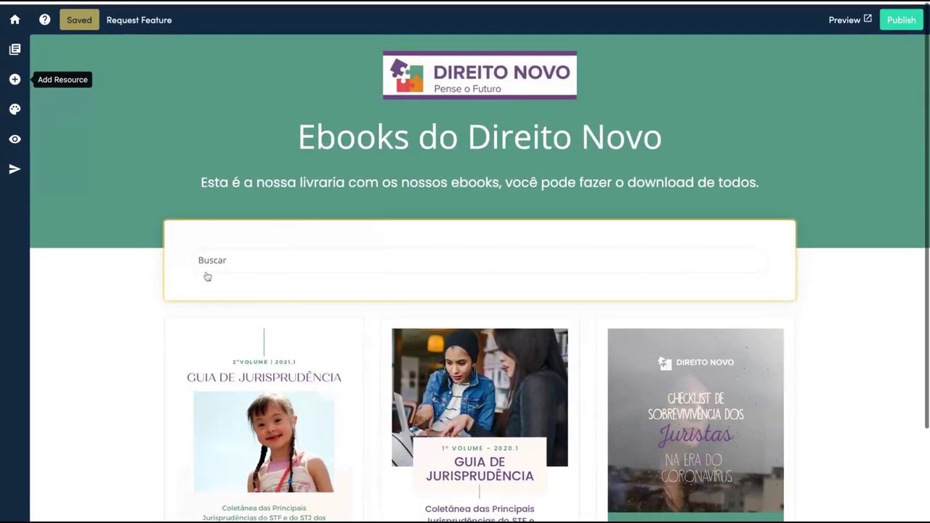
Examine the library's page, header and resource area customization, including the general, container, resource title and resource description settings.
click(14, 106)
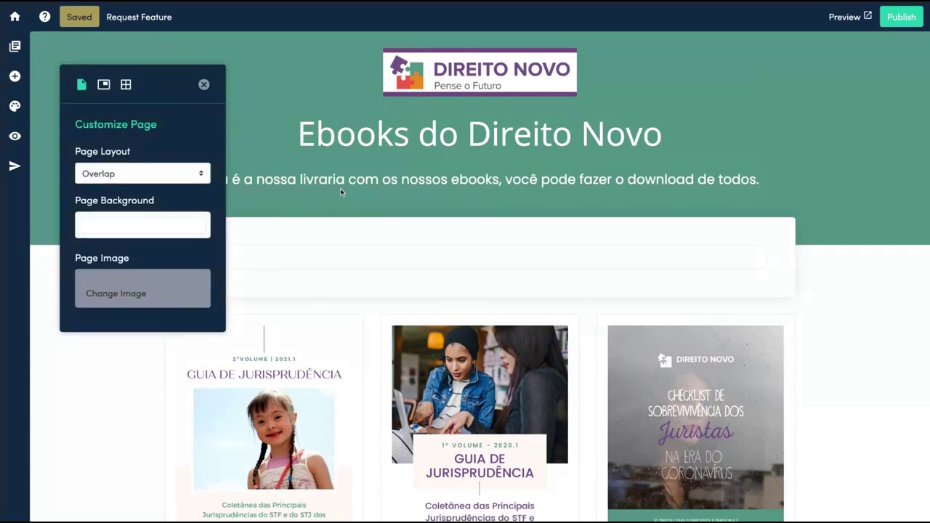
click(104, 88)
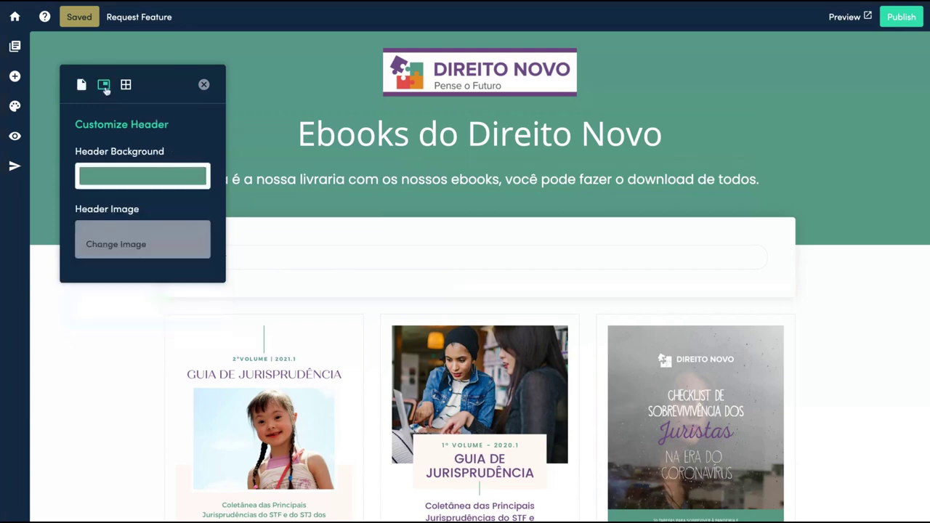
click(124, 86)
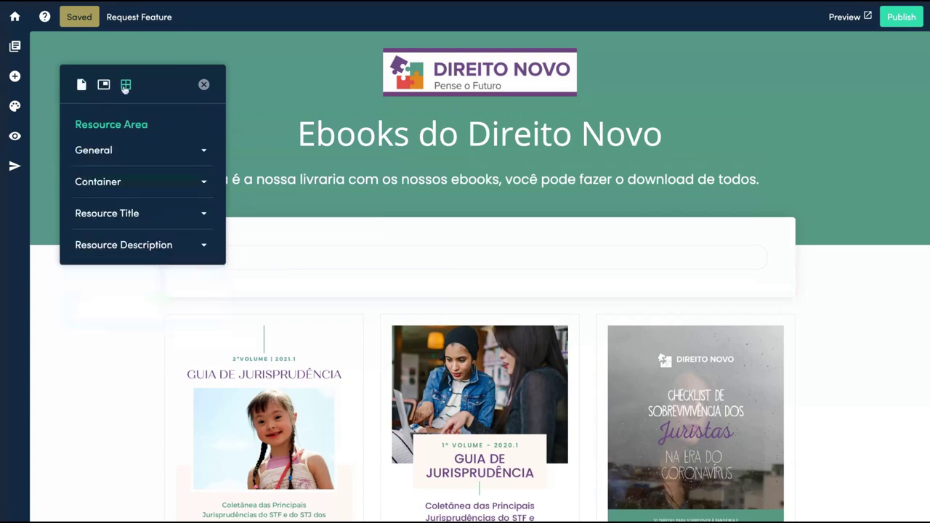
click(94, 150)
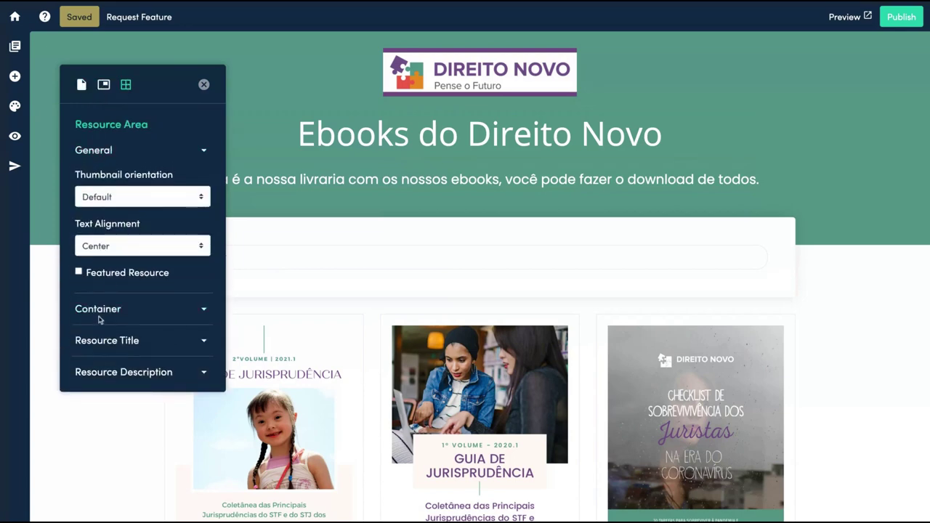
click(100, 316)
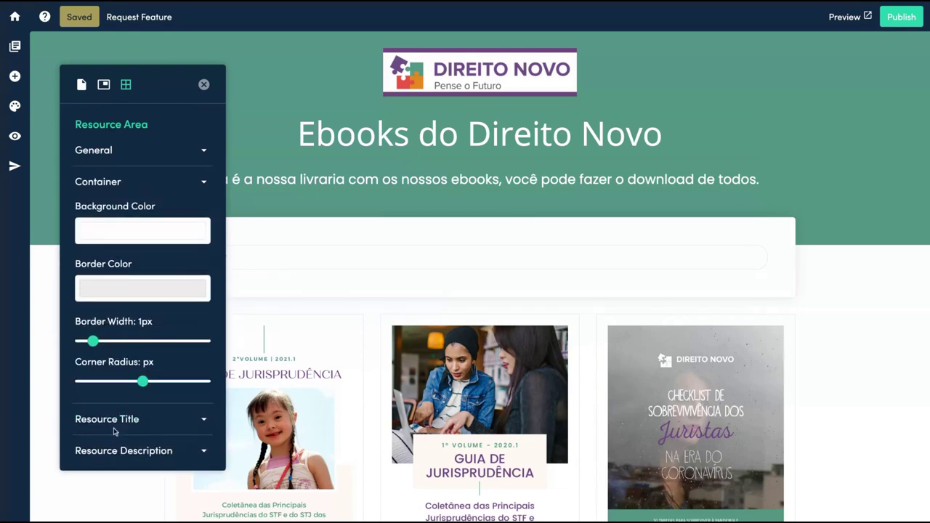
click(114, 421)
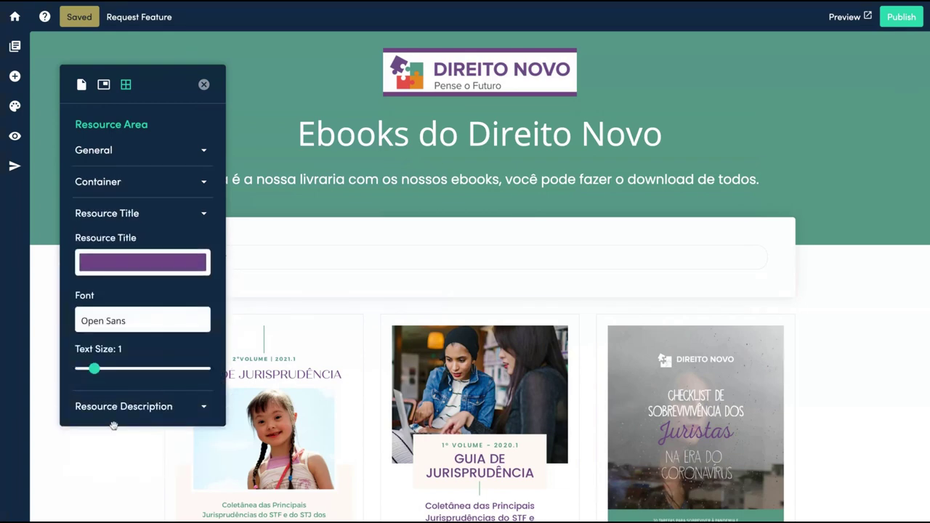
click(114, 424)
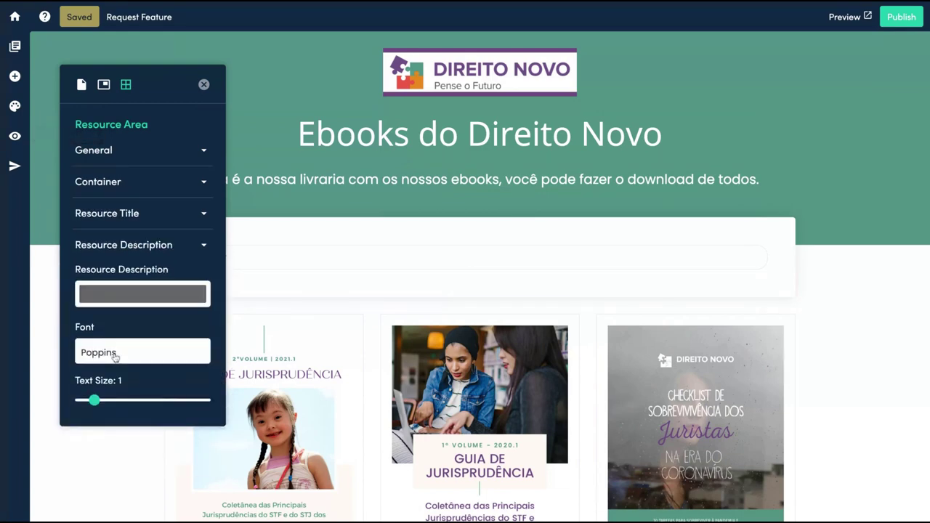
View the library as visitors see it and look through its ebook cards down to the footer.
click(14, 136)
click(901, 17)
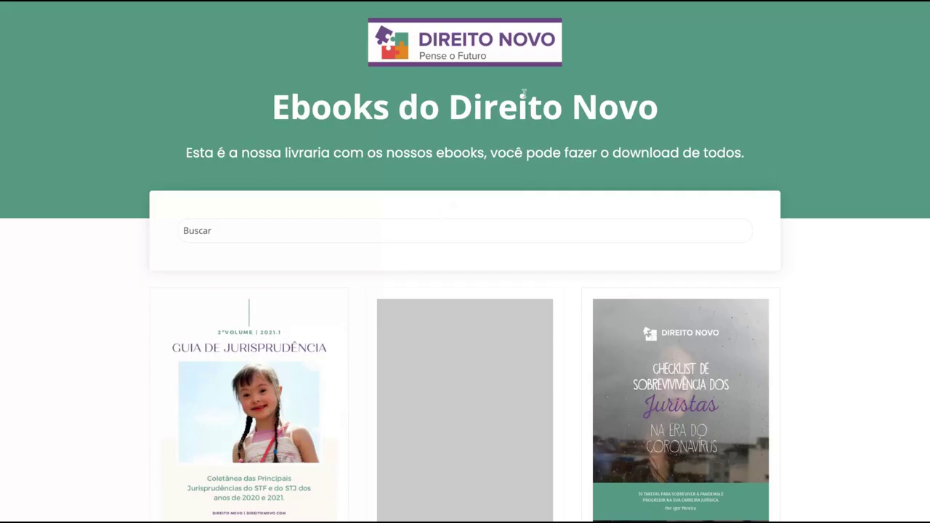
scroll(355, 186, down, 3)
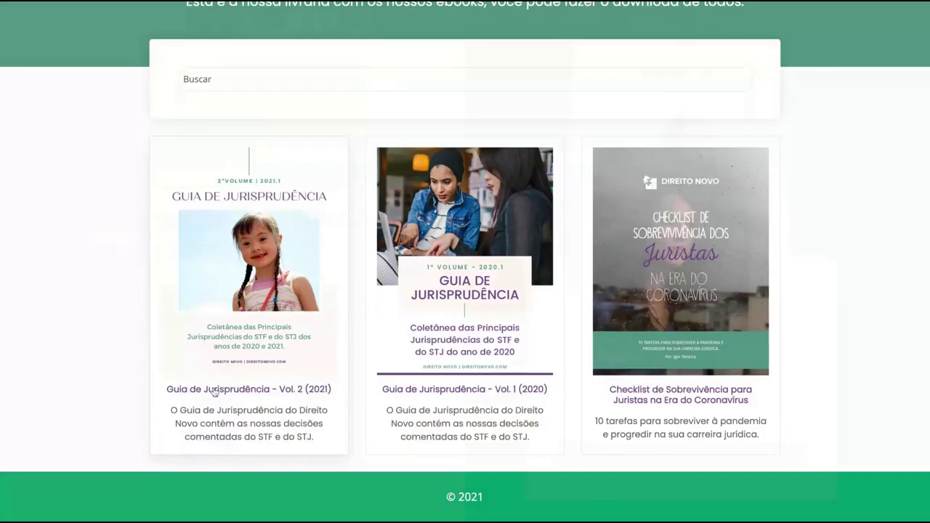
Open "Guia de Jurisprudência - Vol. 2 (2021)", examine its name, email and newsletter consent fields, and close the form.
click(215, 392)
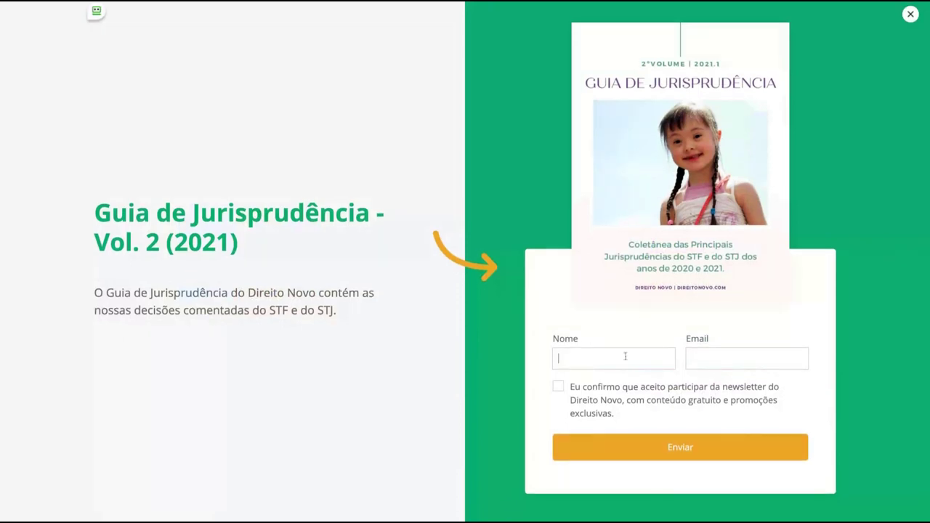
click(732, 357)
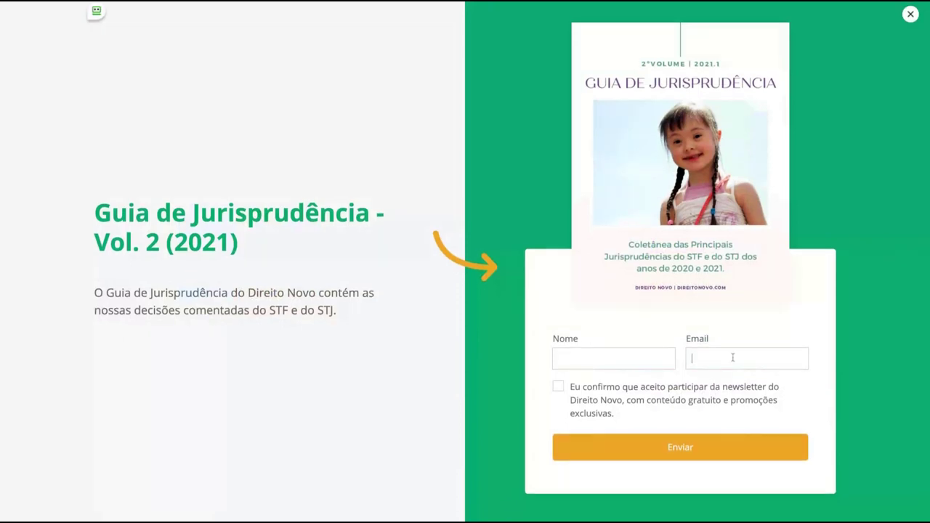
click(558, 386)
click(910, 14)
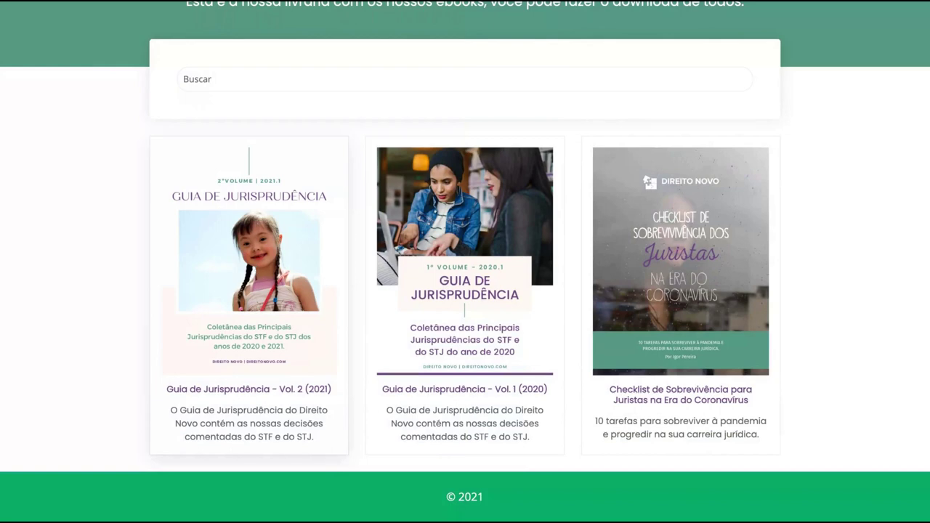
Reopen the Vol. 2 (2021) guide's form to check its email field, close it and return to the library's header.
scroll(288, 261, up, 3)
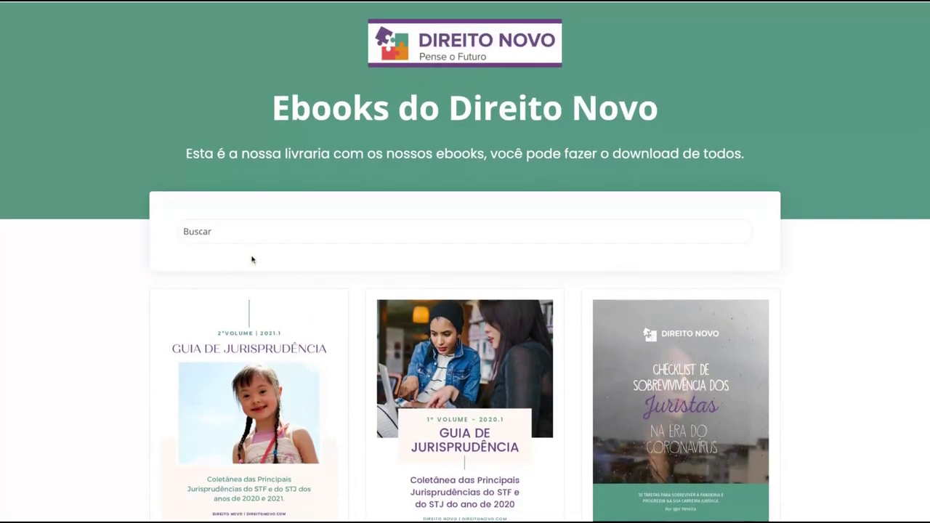
scroll(252, 259, down, 3)
click(207, 231)
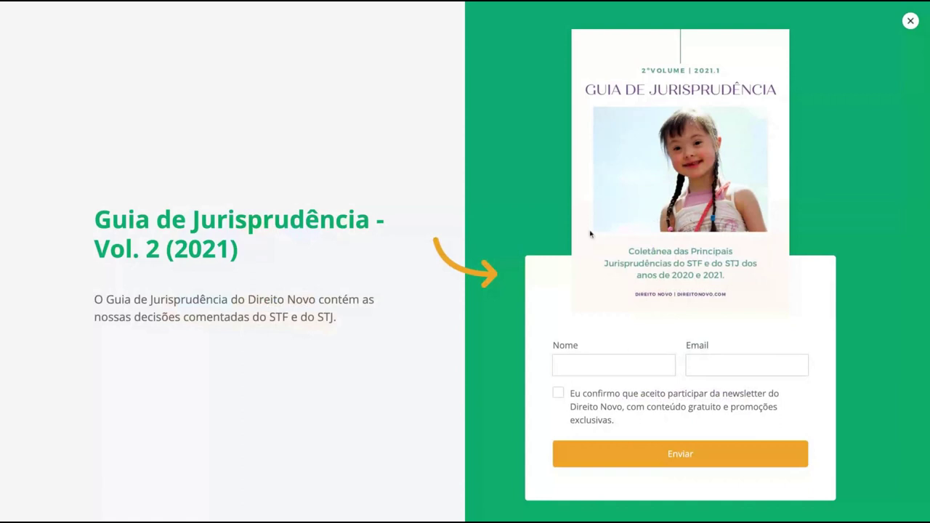
click(742, 367)
click(909, 20)
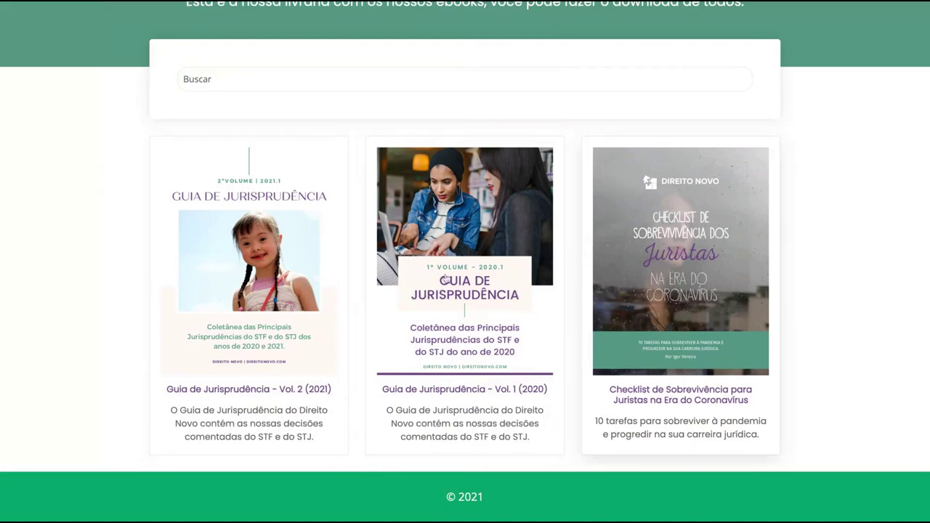
scroll(403, 278, up, 1)
scroll(404, 278, up, 1)
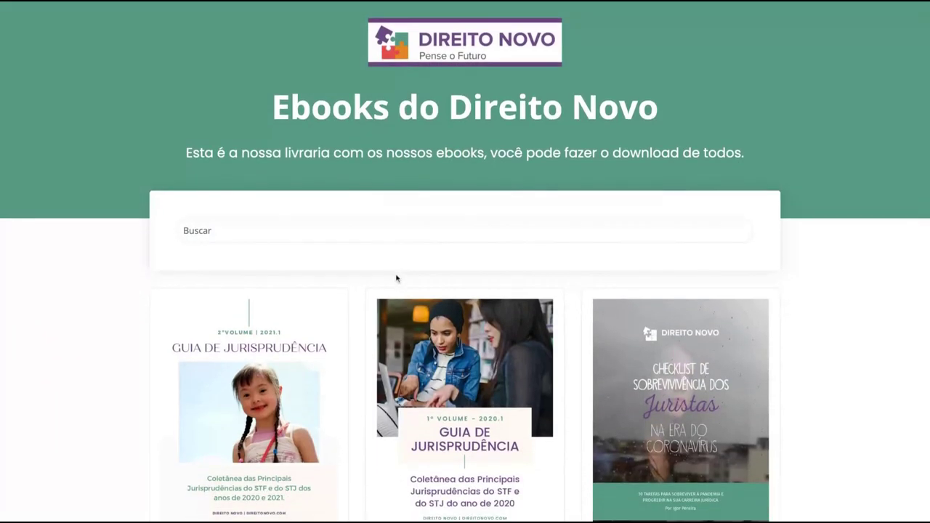